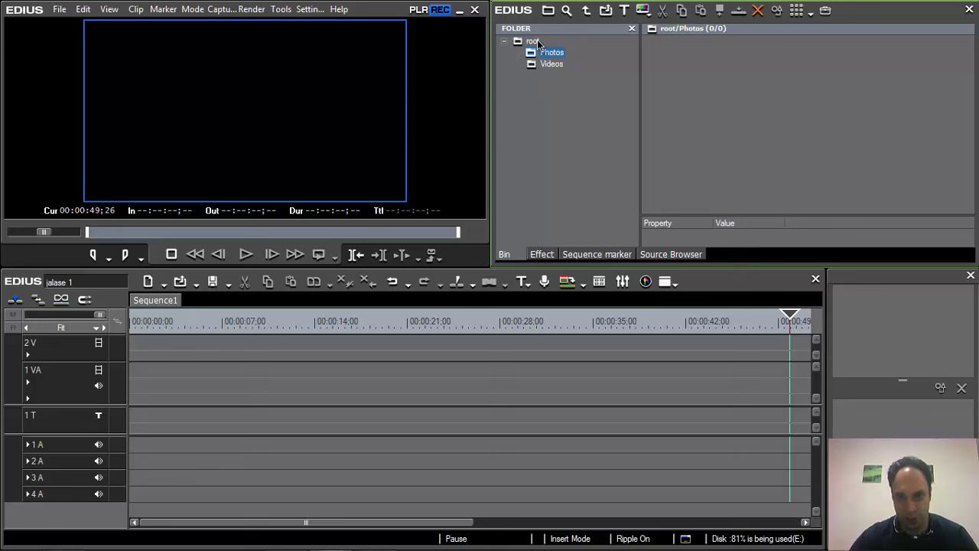
# Create a new bin folder named Sounds under root.
pyautogui.click(534, 41)
pyautogui.rightClick(537, 42)
pyautogui.click(556, 51)
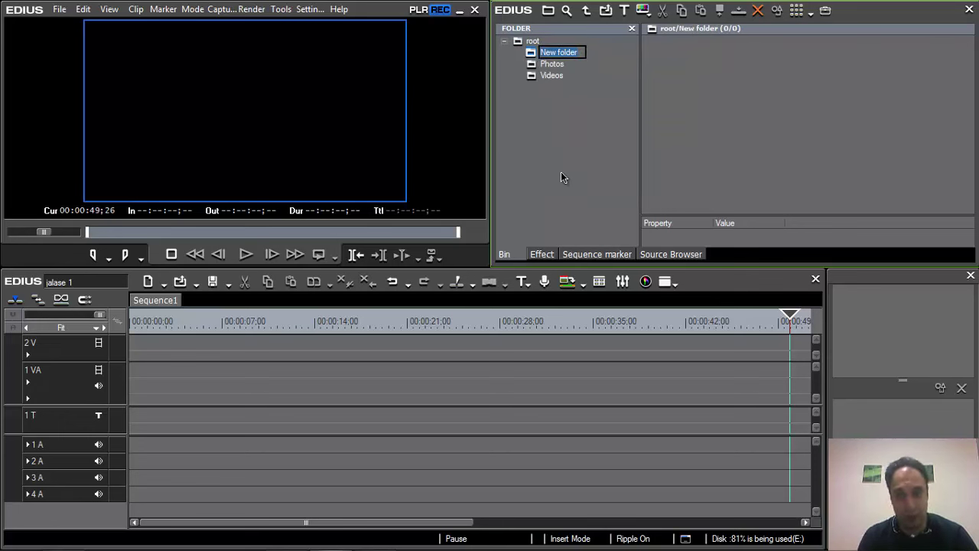
pyautogui.write('Mi')
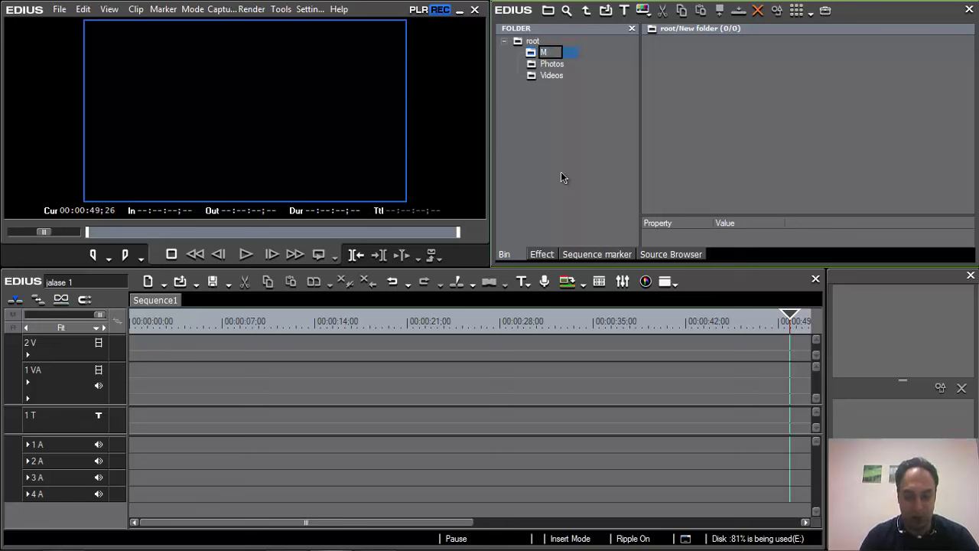
pyautogui.press('BackSpace')
pyautogui.write('Sounds')
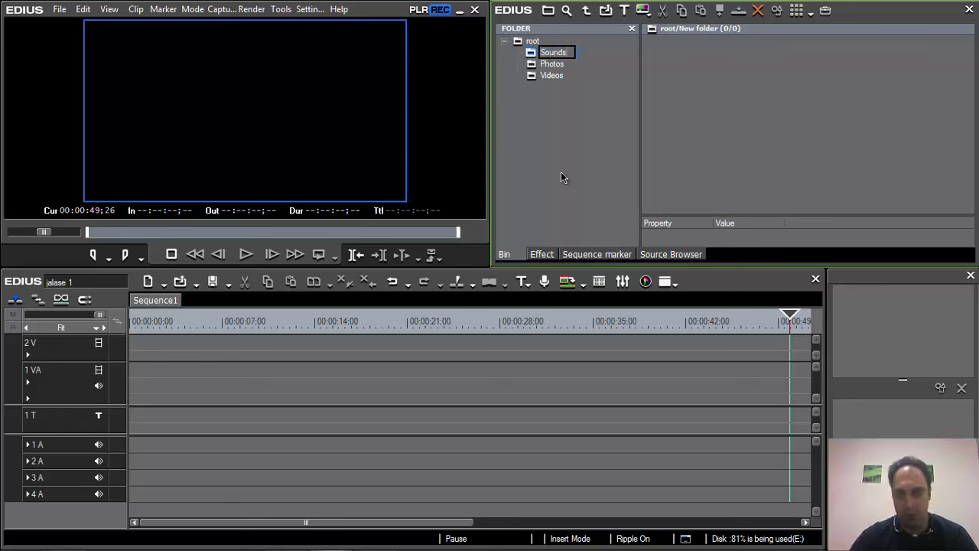
pyautogui.press('Return')
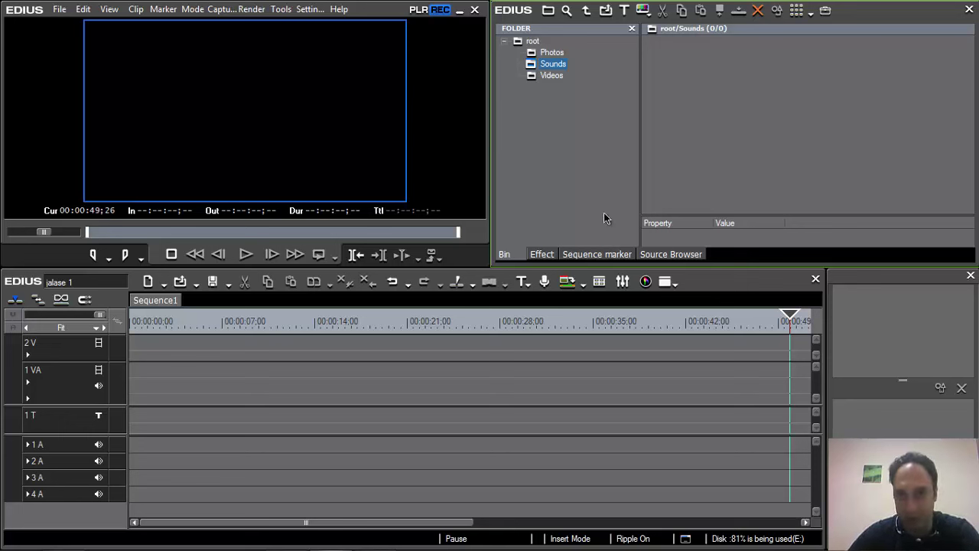
pyautogui.click(534, 42)
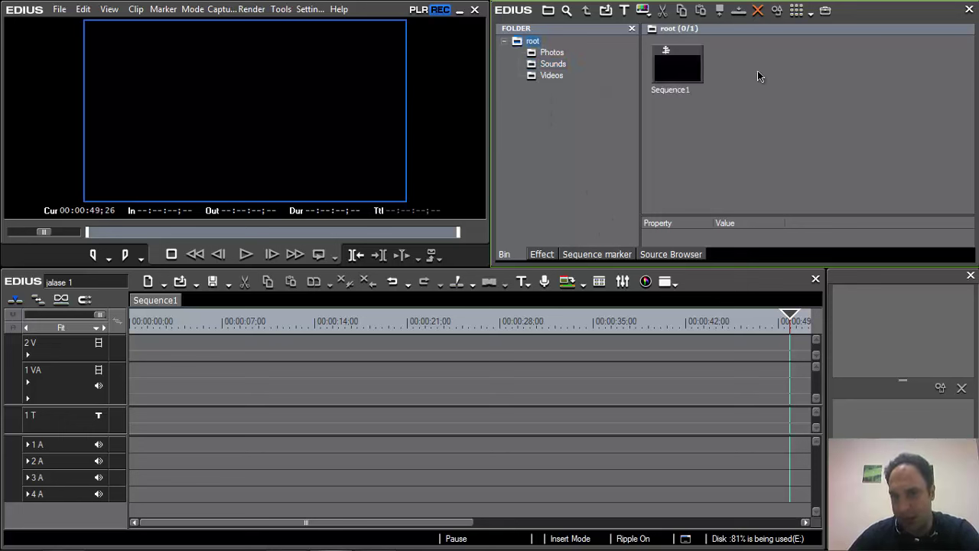
pyautogui.rightClick(756, 180)
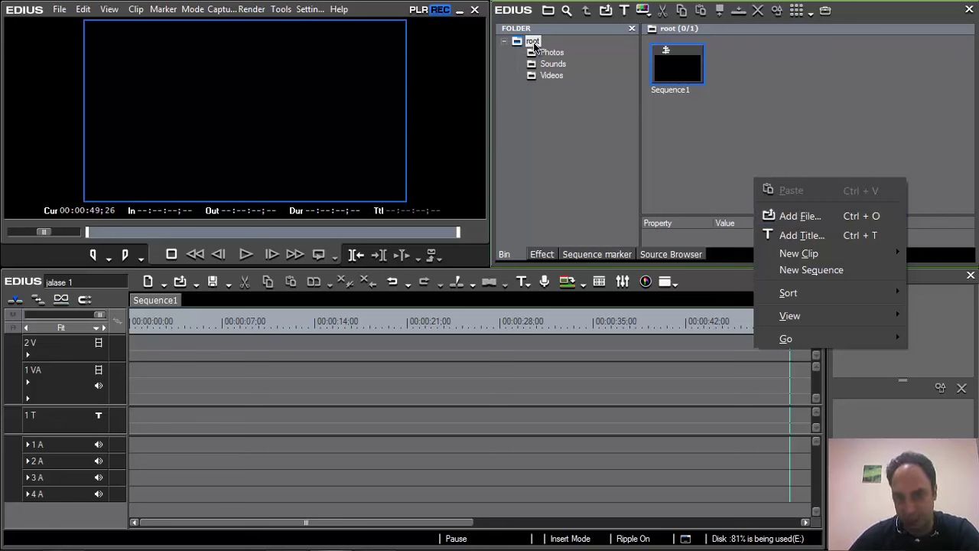
pyautogui.click(530, 134)
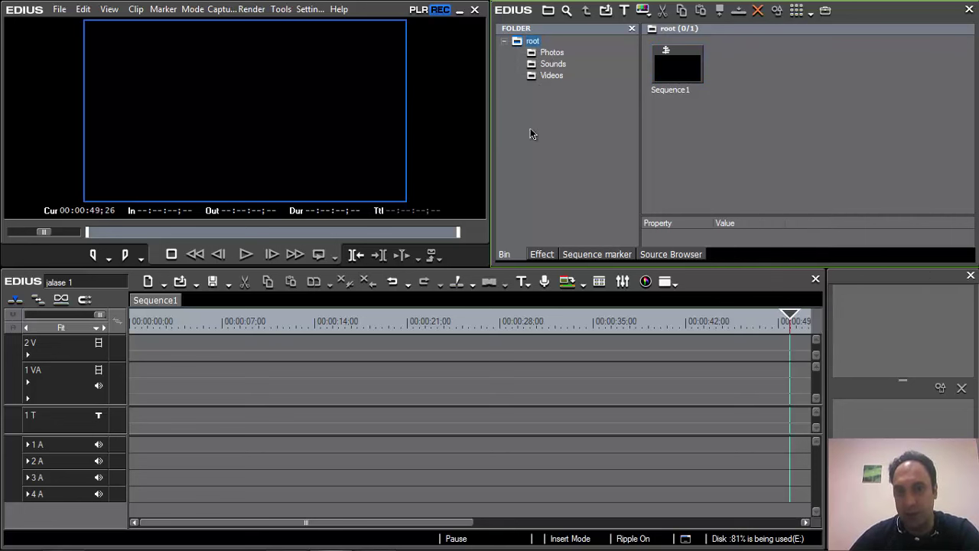
pyautogui.click(538, 53)
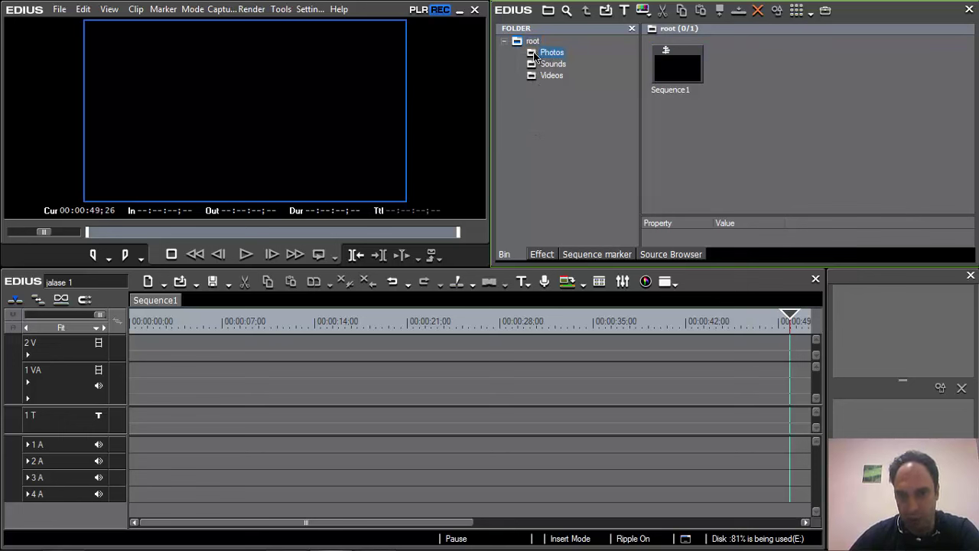
pyautogui.click(552, 65)
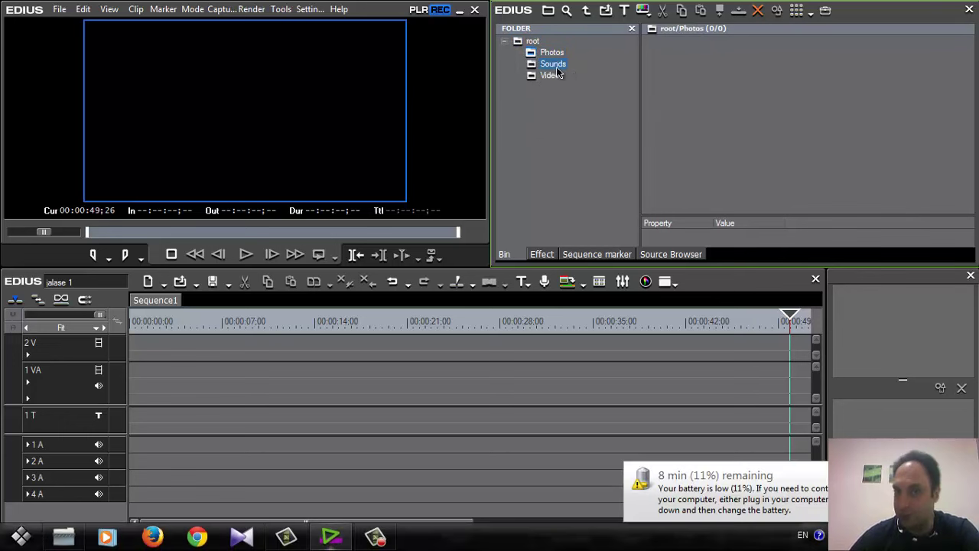
pyautogui.click(552, 76)
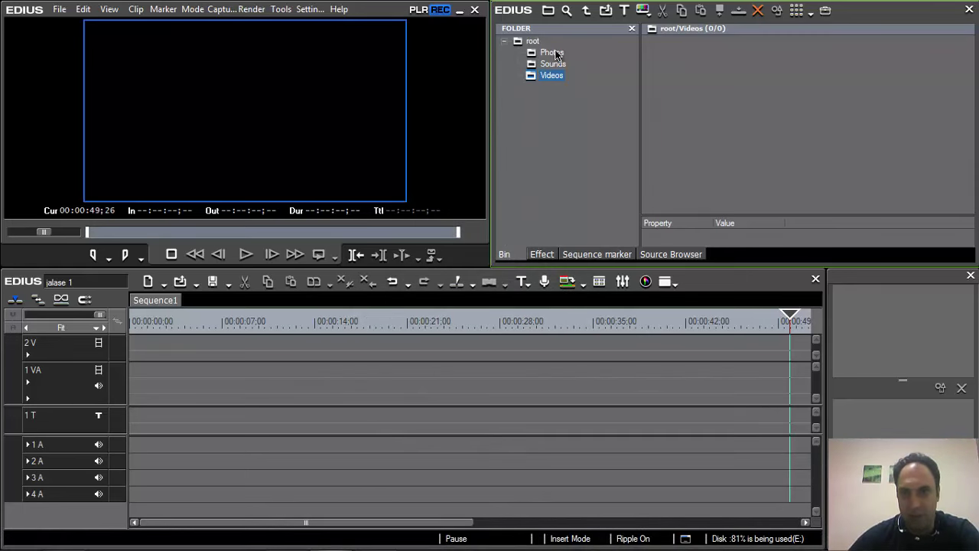
# Create another bin folder named Text under root.
pyautogui.click(533, 41)
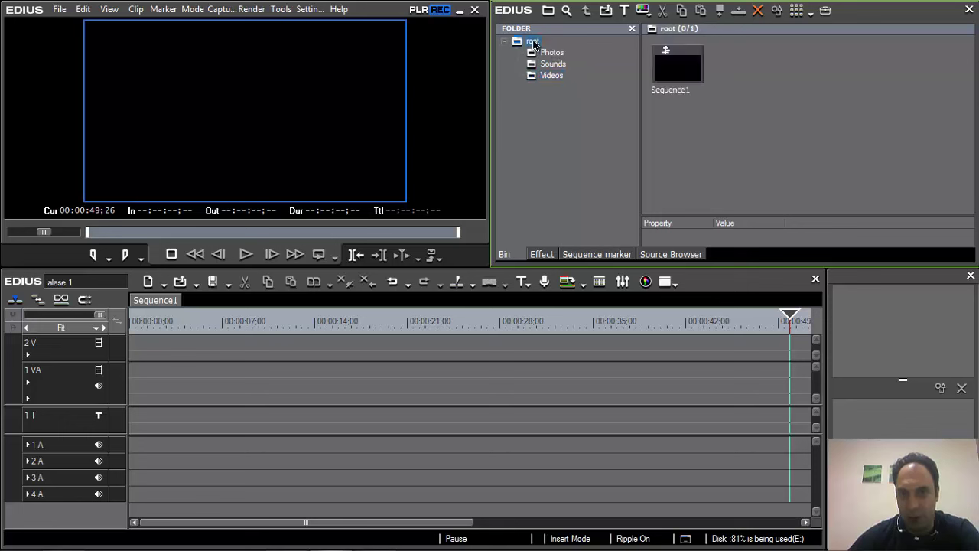
pyautogui.rightClick(532, 40)
pyautogui.click(580, 48)
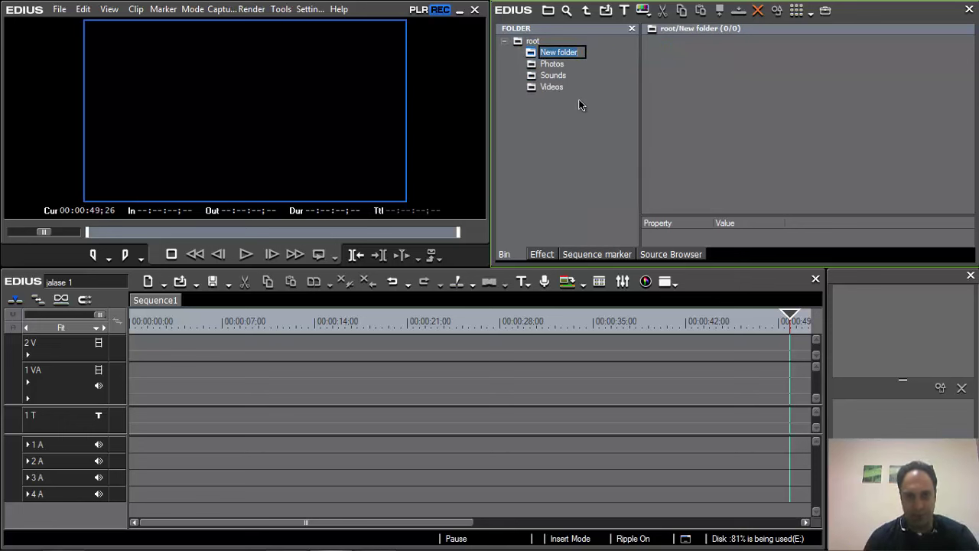
pyautogui.write('Text')
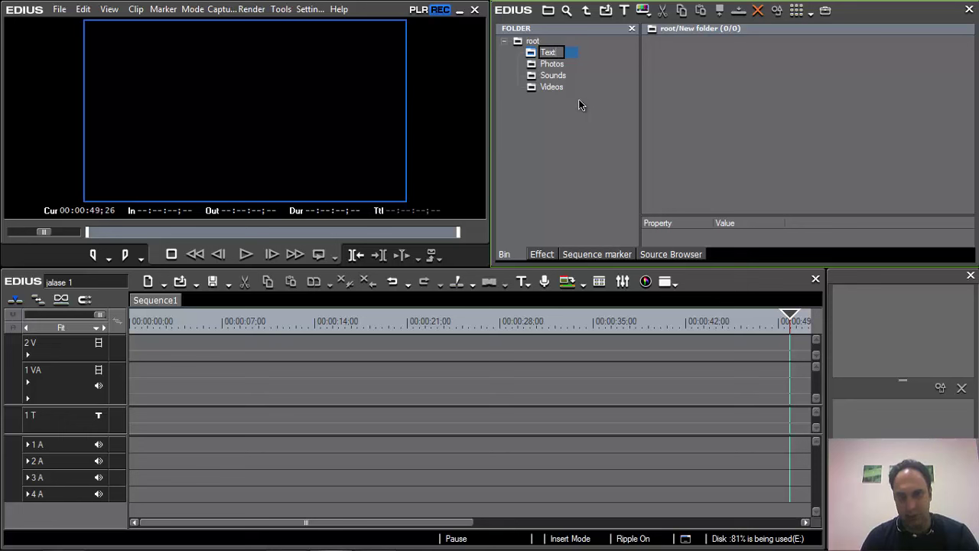
pyautogui.press('Return')
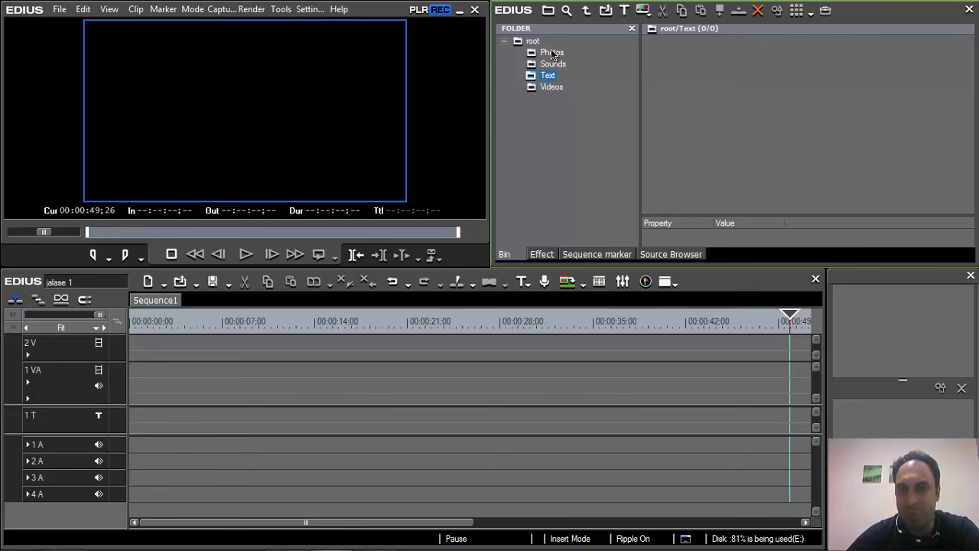
# Import the clip Earth Zoom-in.mp4 from the alien1 folder inside 7- Mars into the Videos bin folder.
pyautogui.click(551, 87)
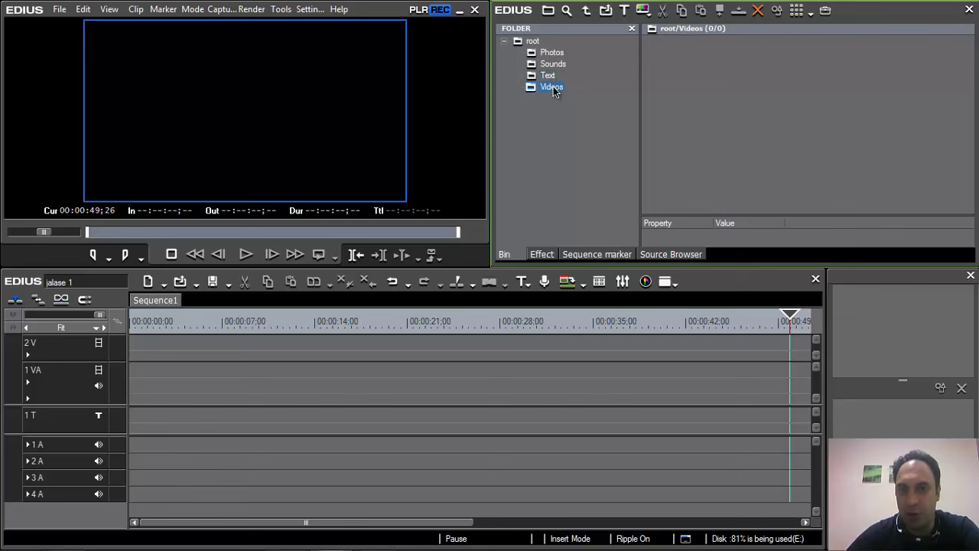
pyautogui.rightClick(714, 108)
pyautogui.click(728, 138)
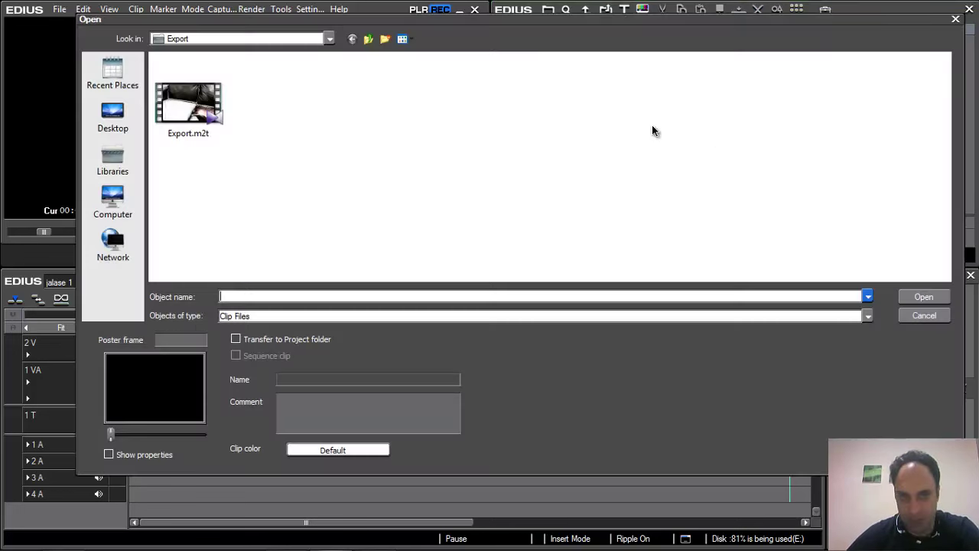
pyautogui.click(368, 39)
pyautogui.click(368, 39)
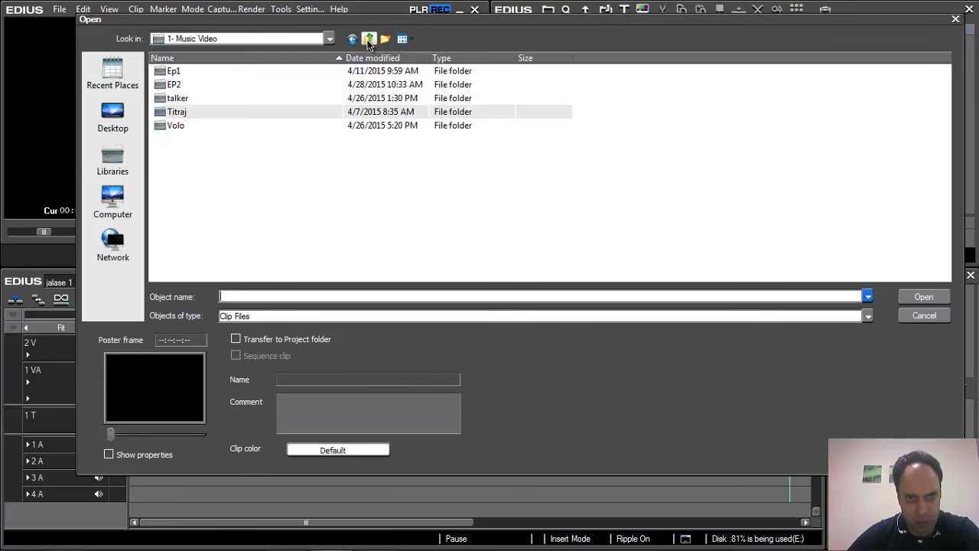
pyautogui.click(368, 39)
pyautogui.doubleClick(505, 98)
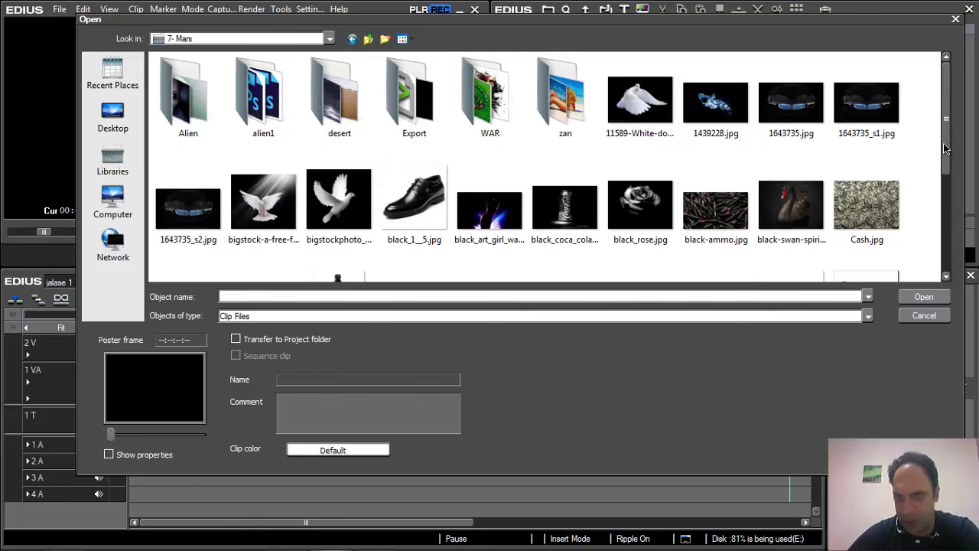
pyautogui.moveTo(946, 147); pyautogui.dragTo(934, 93)
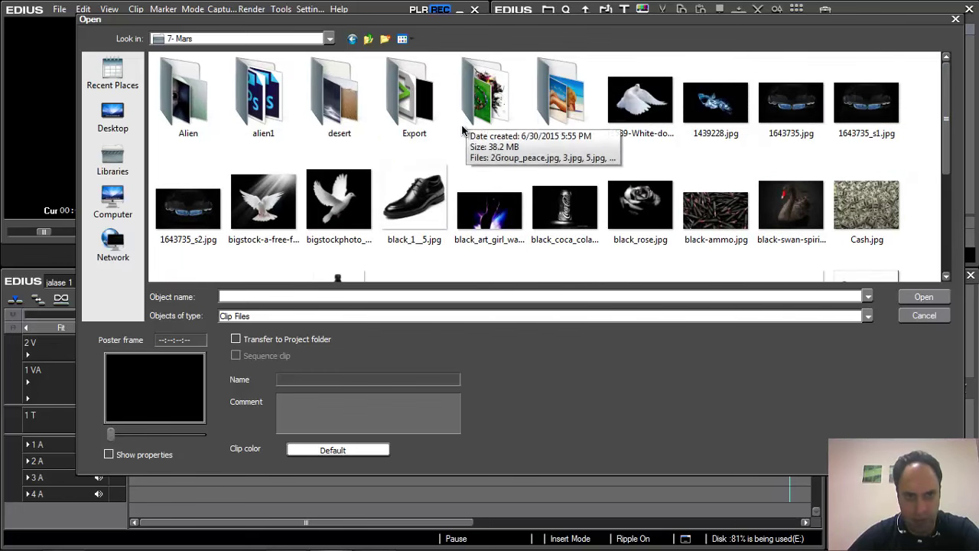
pyautogui.doubleClick(257, 107)
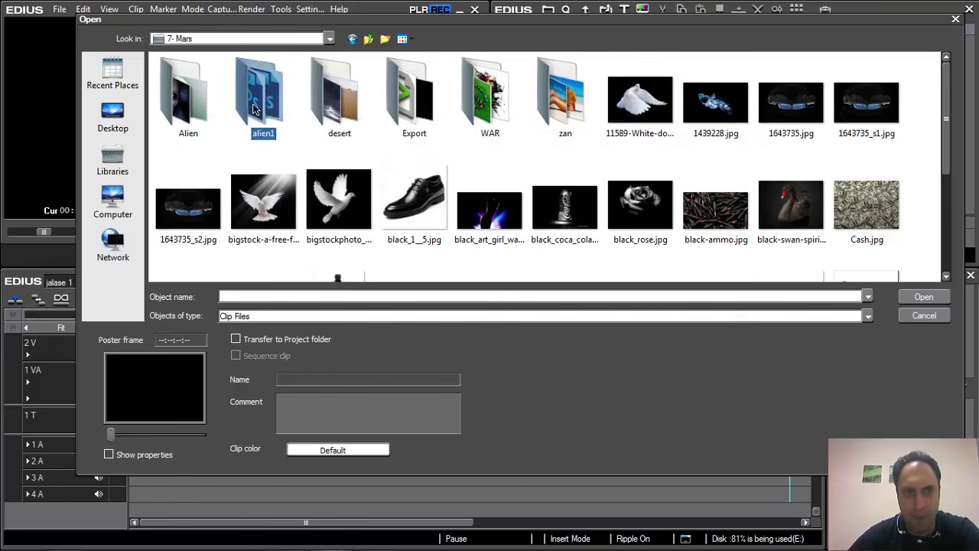
pyautogui.doubleClick(579, 142)
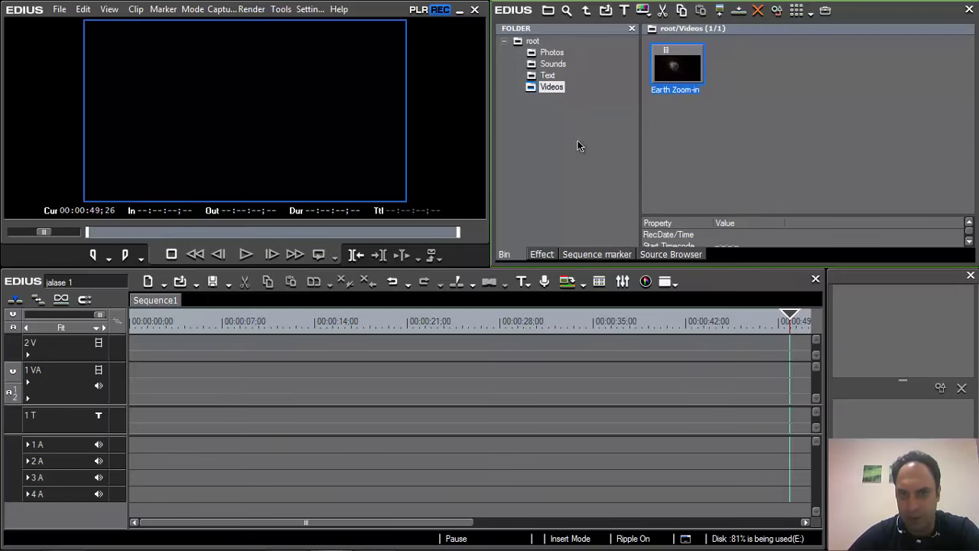
# Load the Earth Zoom-in clip into the player and preview it through to the end.
pyautogui.doubleClick(685, 79)
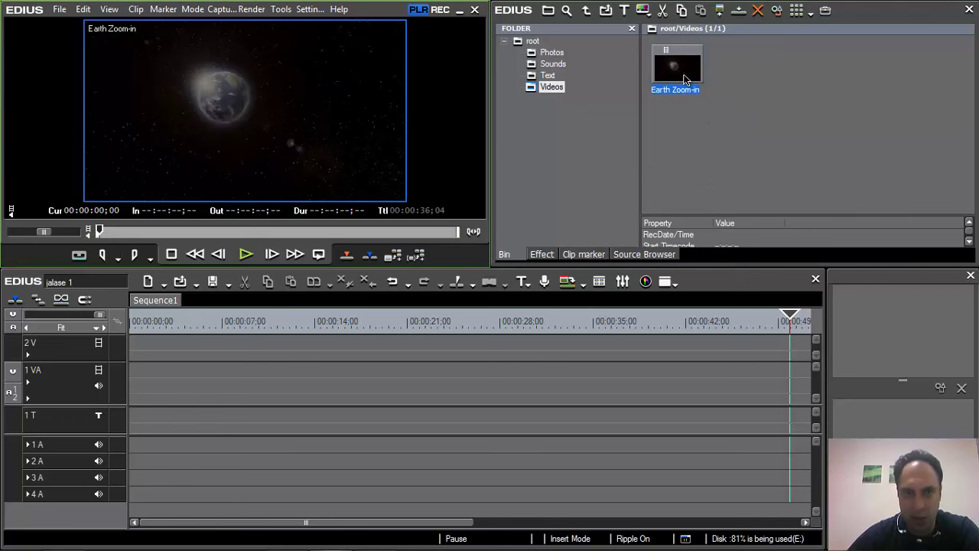
pyautogui.click(245, 254)
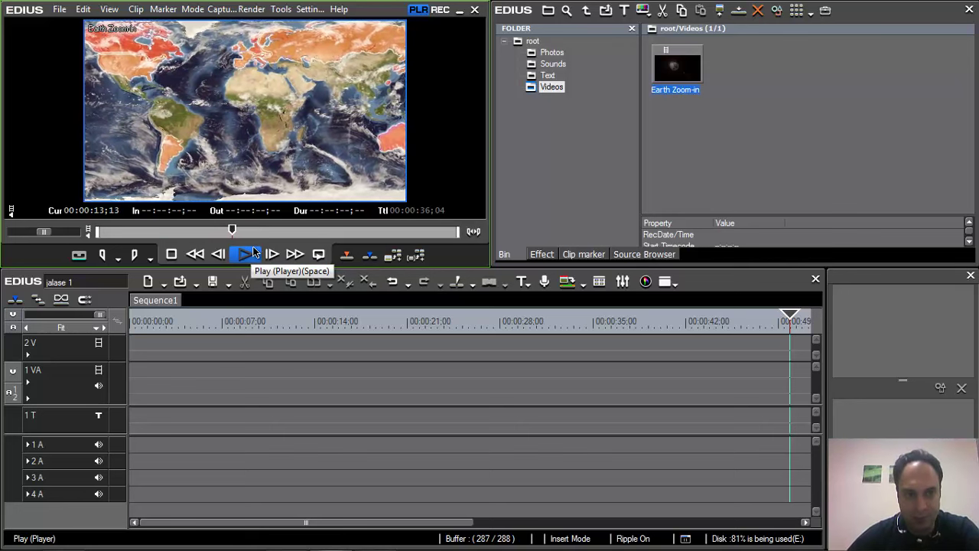
pyautogui.click(295, 256)
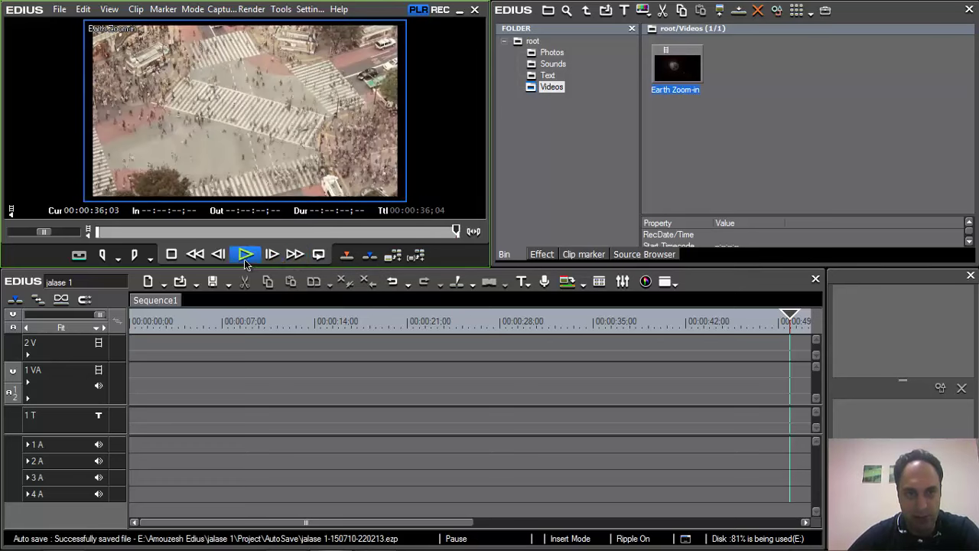
pyautogui.click(700, 128)
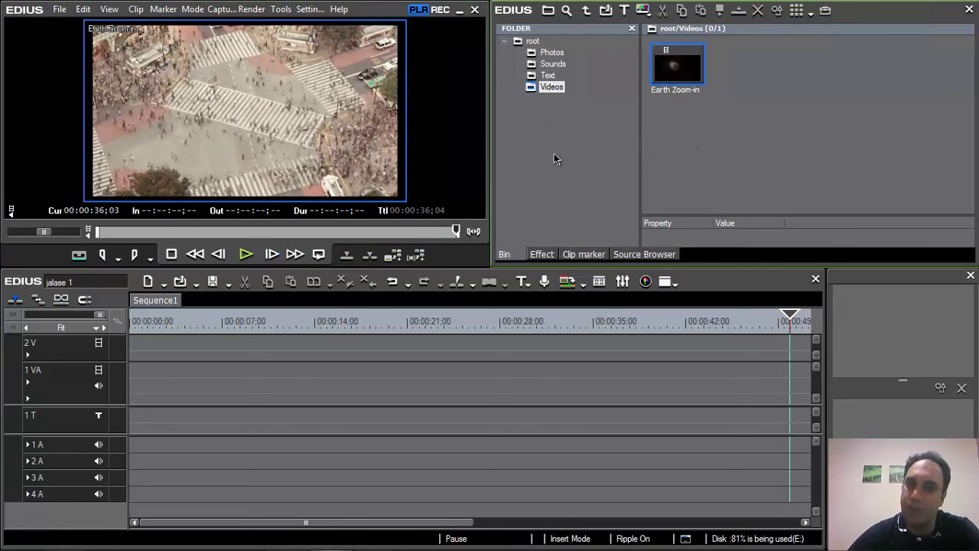
pyautogui.click(558, 56)
pyautogui.rightClick(736, 115)
pyautogui.click(752, 151)
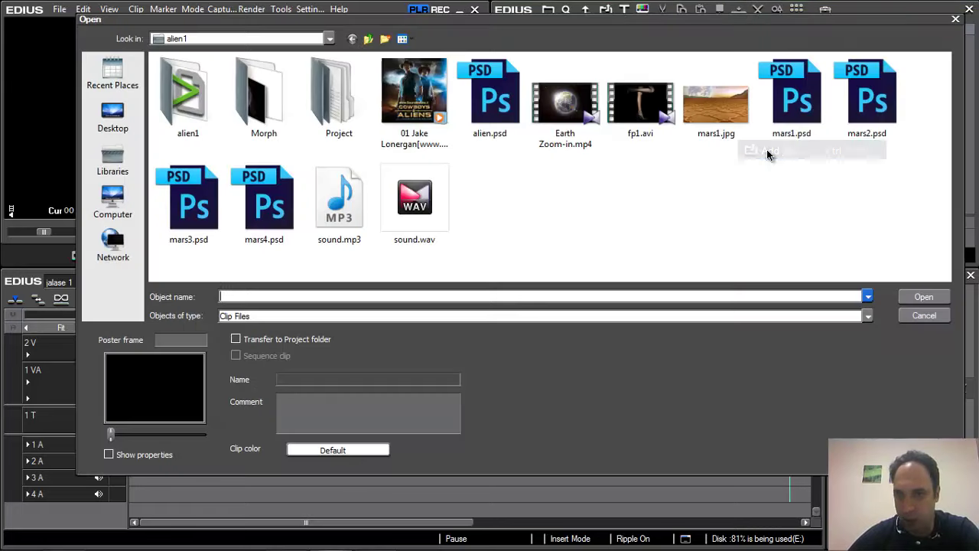
pyautogui.click(924, 315)
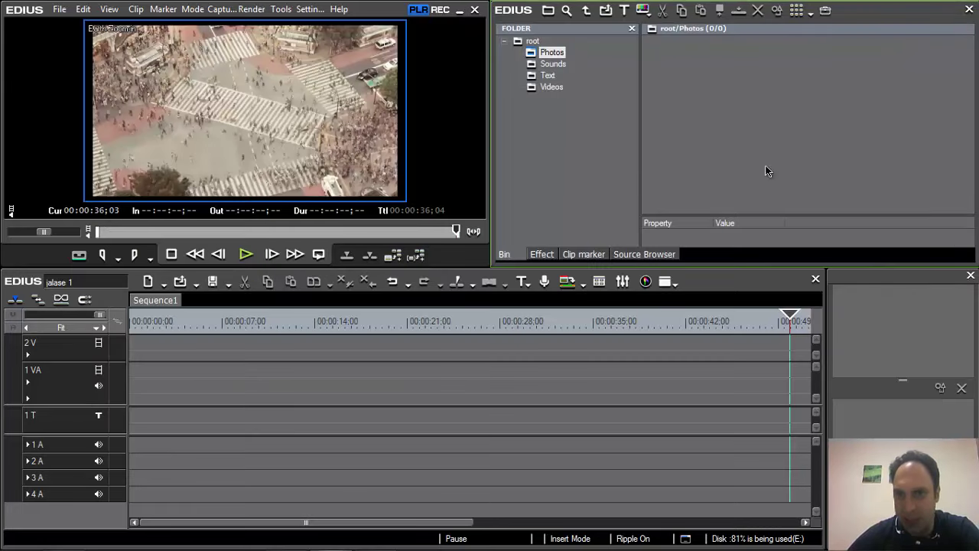
pyautogui.click(557, 62)
pyautogui.rightClick(737, 120)
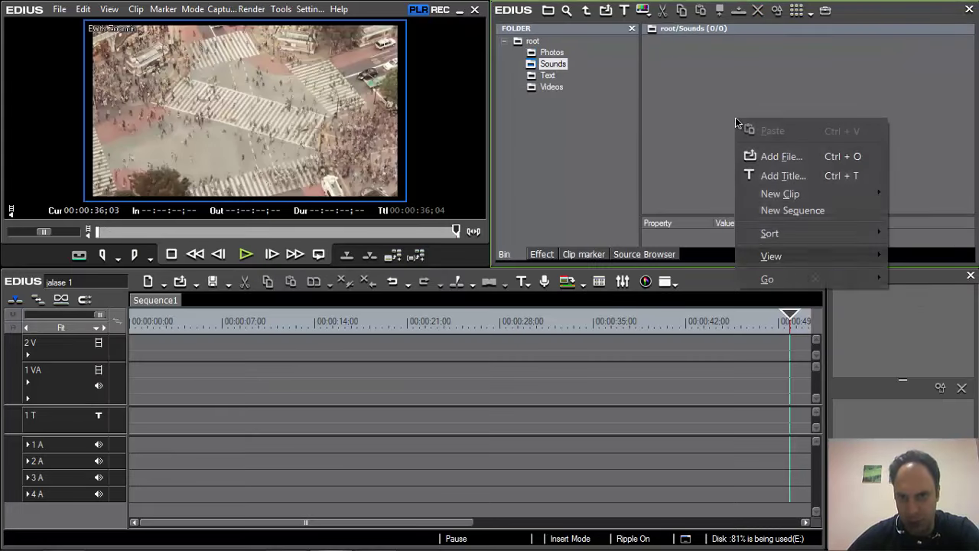
pyautogui.click(774, 156)
pyautogui.click(433, 151)
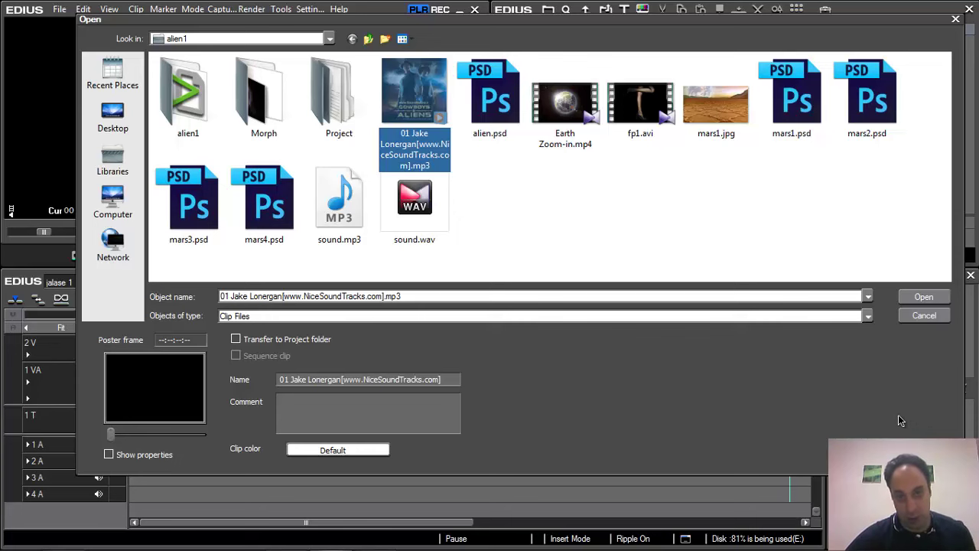
pyautogui.click(926, 299)
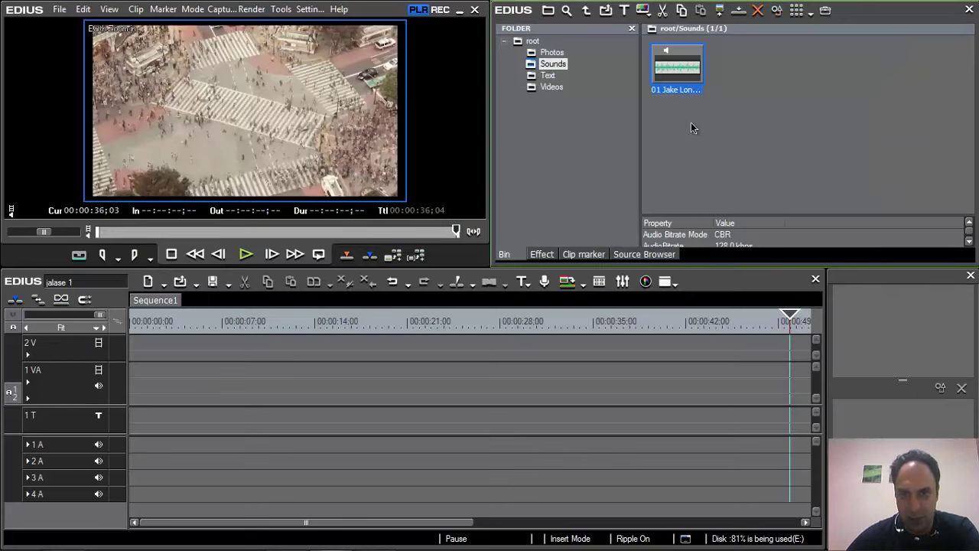
# Load the imported audio clip into the player and listen to its opening seconds.
pyautogui.doubleClick(679, 76)
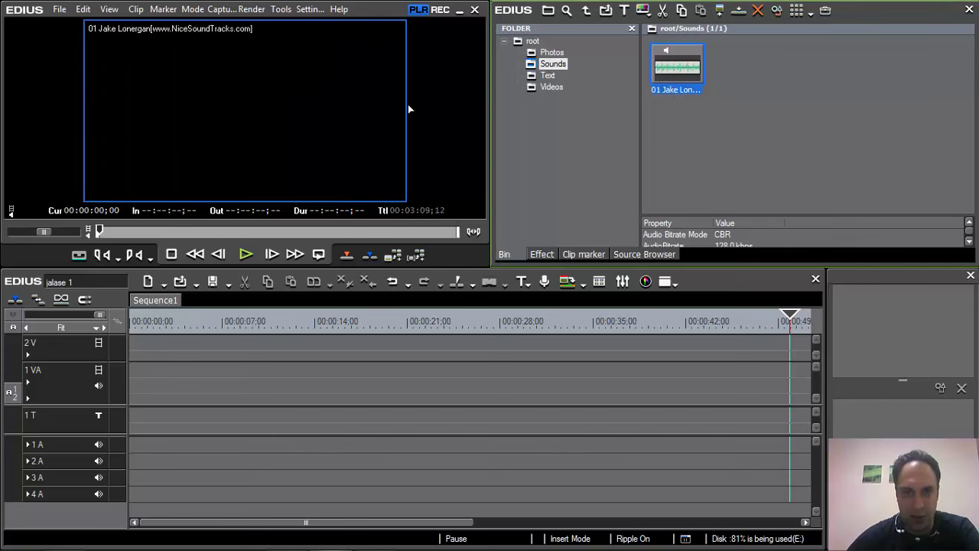
pyautogui.click(236, 257)
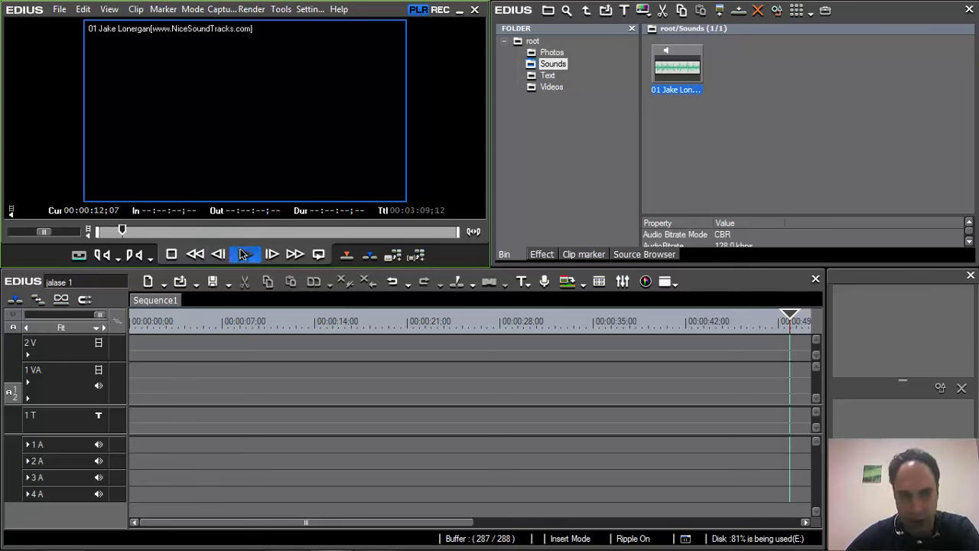
pyautogui.click(273, 254)
# Place the audio clip from the Sounds folder on track 1 A at the start of the timeline.
pyautogui.click(546, 76)
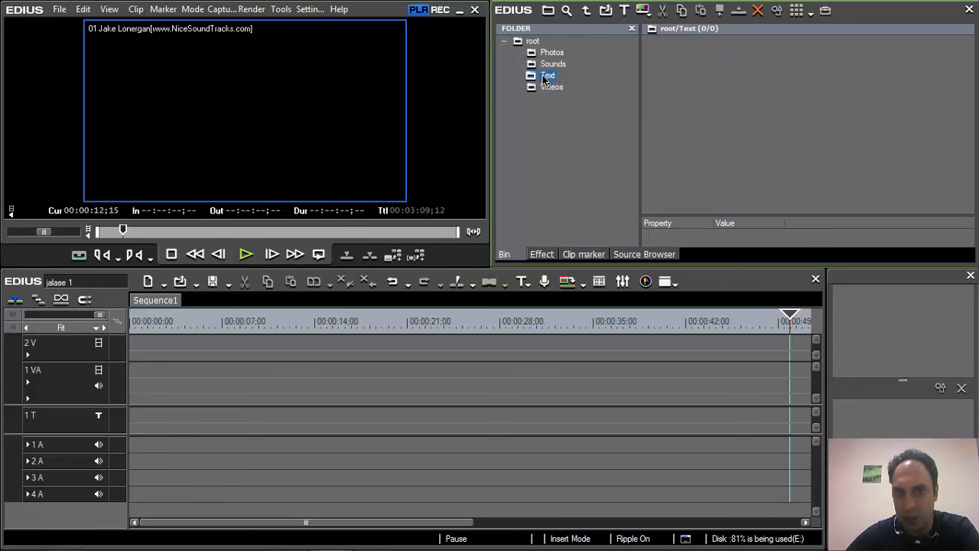
pyautogui.click(550, 52)
pyautogui.click(548, 65)
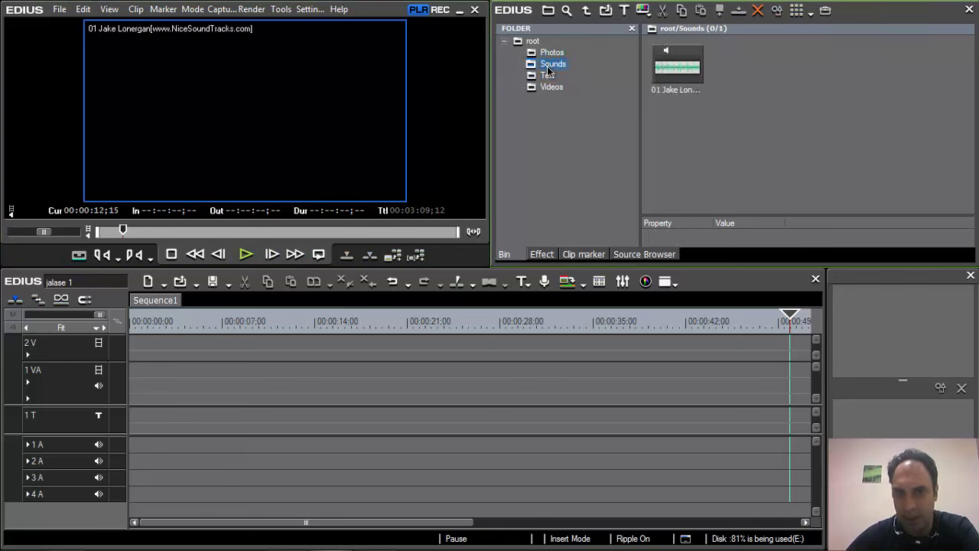
pyautogui.click(684, 77)
pyautogui.moveTo(685, 76); pyautogui.dragTo(125, 445)
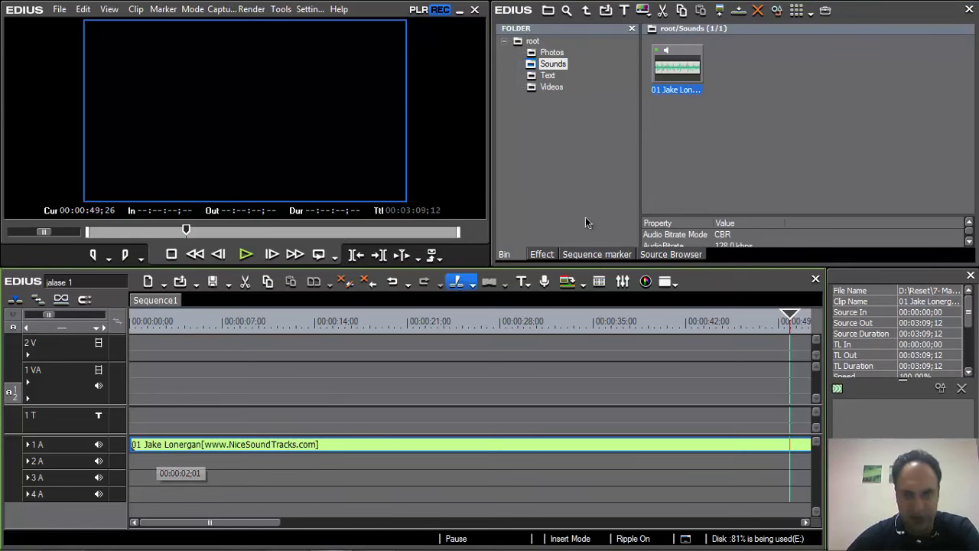
# Insert the Earth Zoom-in clip from the Videos folder on track 2 V, starting at about 00:00:04;03.
pyautogui.click(551, 86)
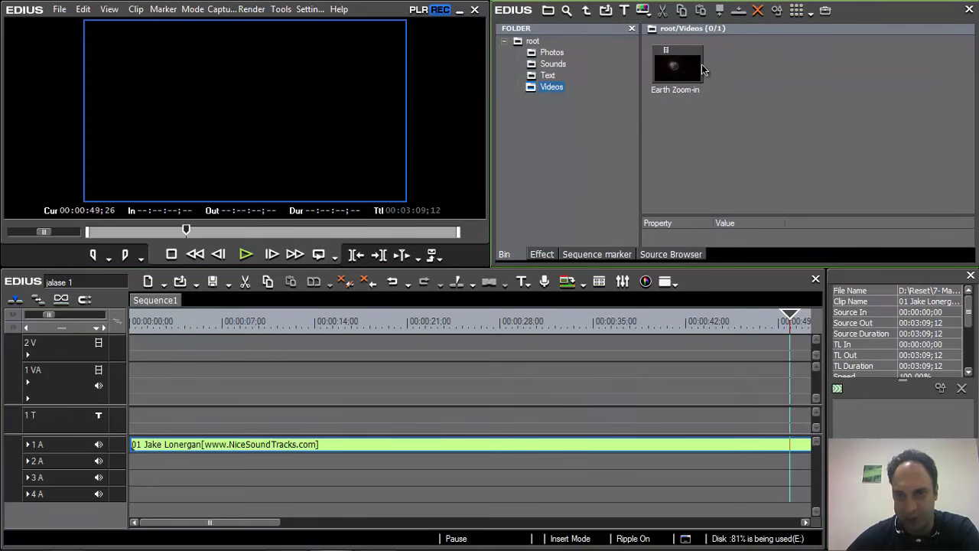
pyautogui.moveTo(694, 74); pyautogui.dragTo(135, 377)
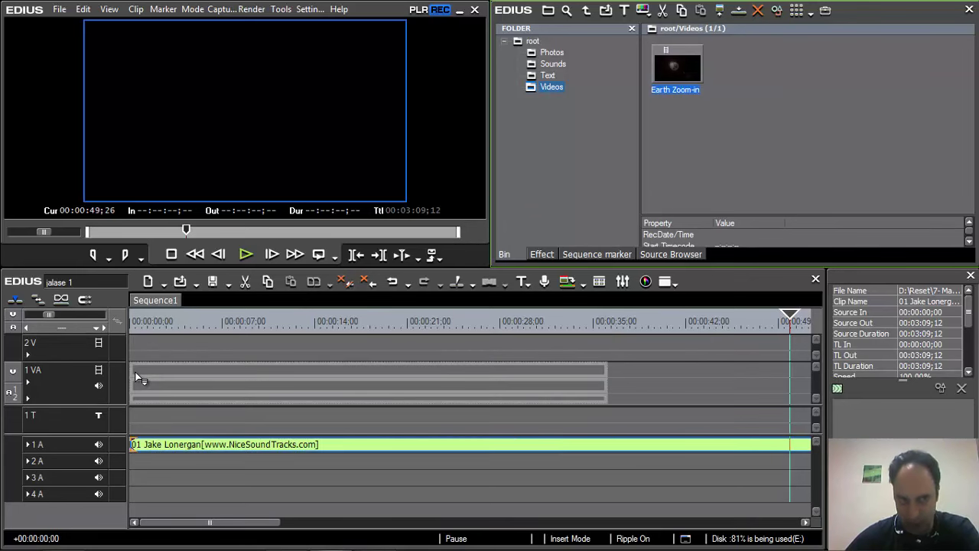
pyautogui.moveTo(136, 376)
pyautogui.mouseDown()
pyautogui.moveTo(135, 387)
pyautogui.moveTo(138, 379)
pyautogui.mouseUp()
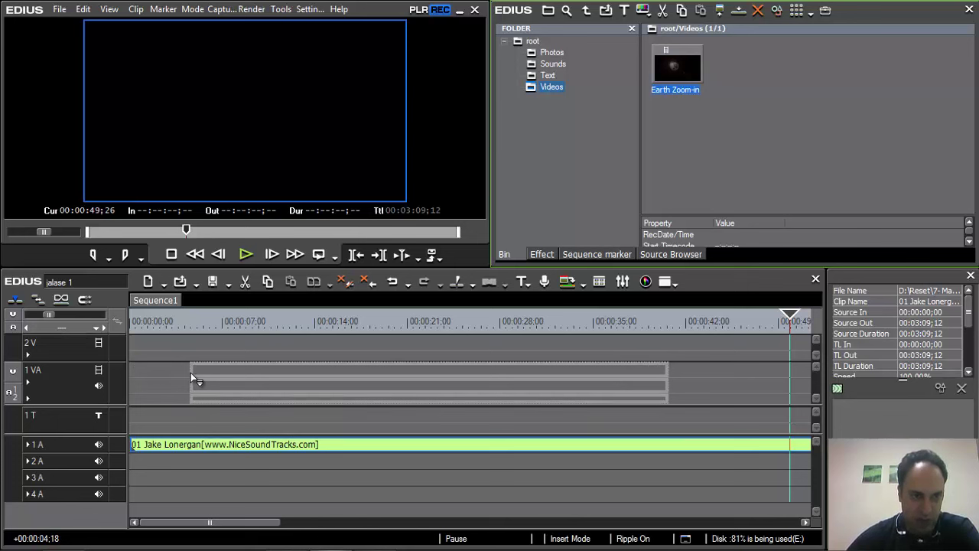
pyautogui.moveTo(190, 372); pyautogui.dragTo(175, 354)
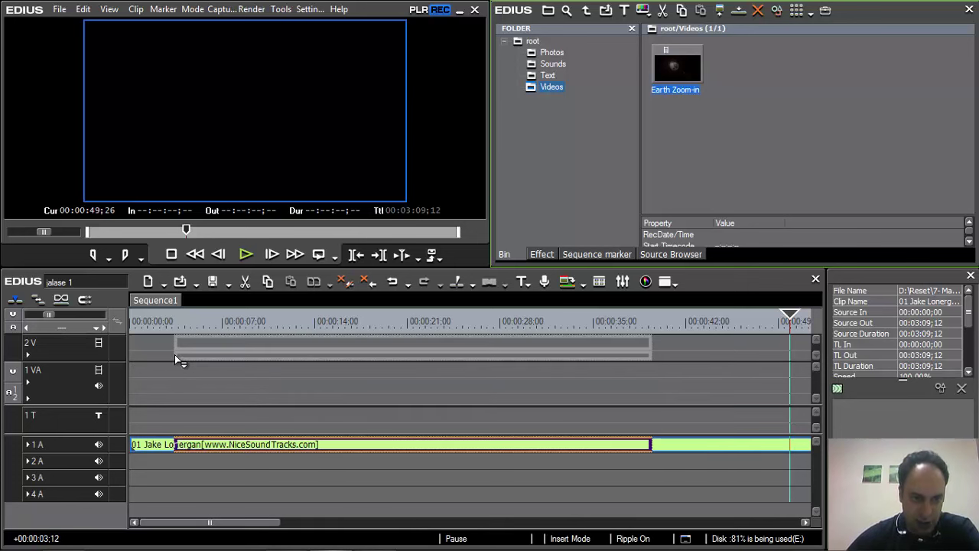
pyautogui.moveTo(175, 354)
pyautogui.mouseDown()
pyautogui.moveTo(216, 354)
pyautogui.moveTo(184, 358)
pyautogui.mouseUp()
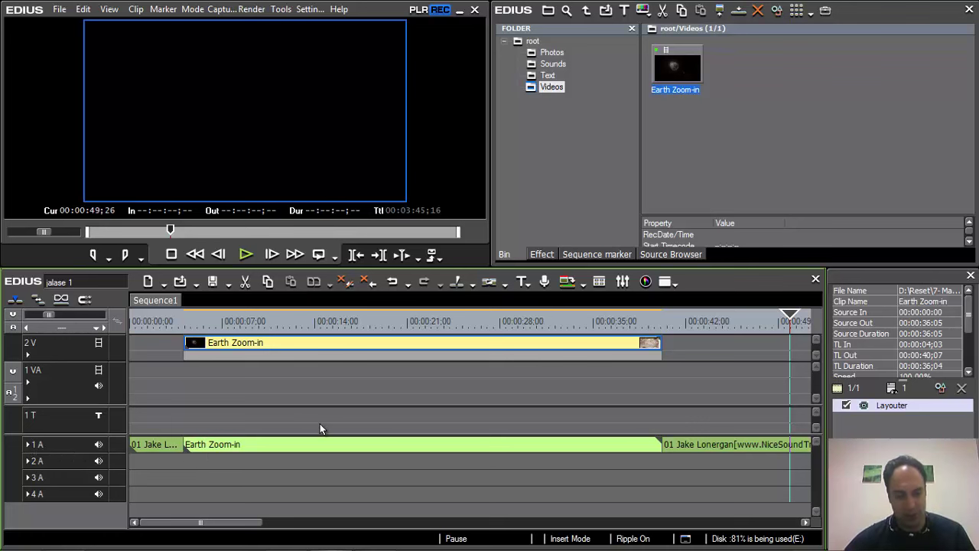
# Undo the insertion of the Earth Zoom-in clip on the timeline.
pyautogui.press('Delete')
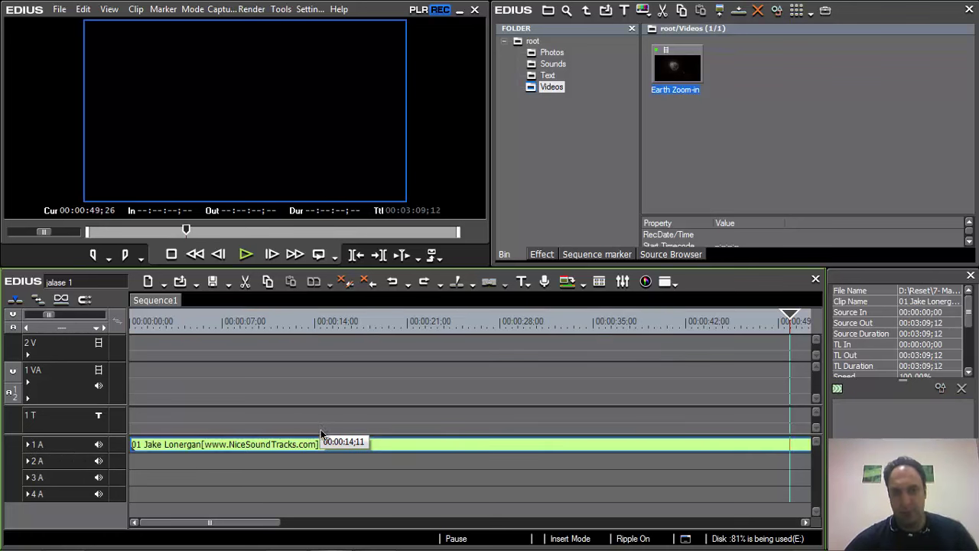
pyautogui.click(83, 9)
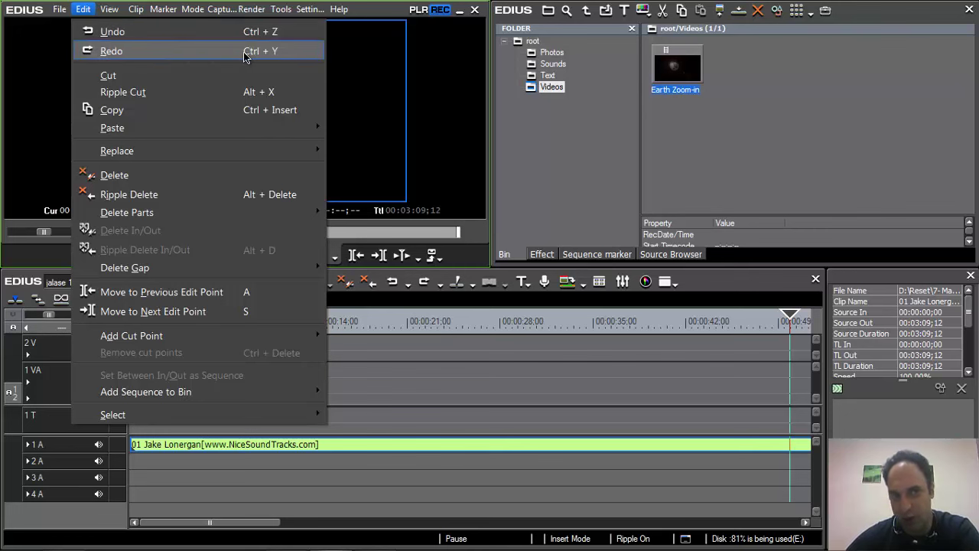
pyautogui.click(691, 148)
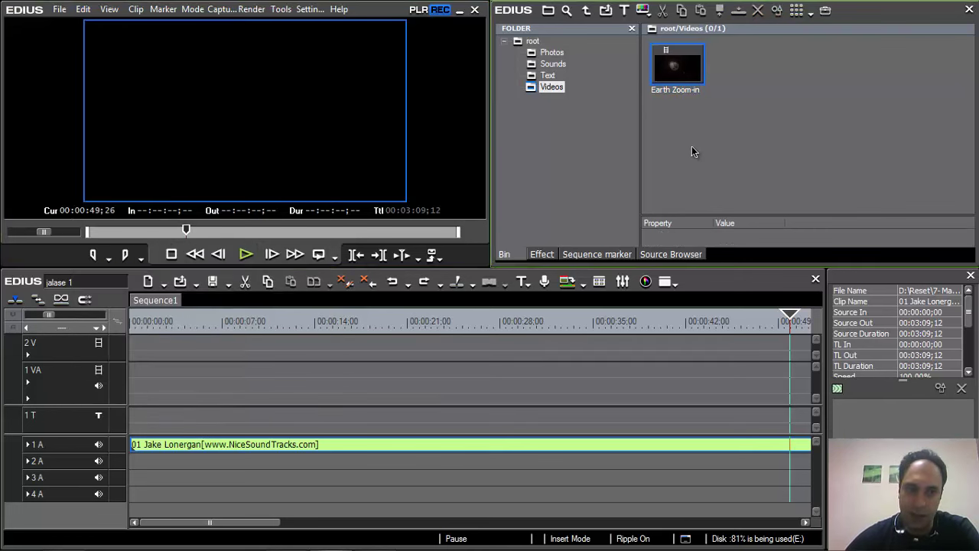
# Delete the music clip from track 1 A and place the Earth Zoom-in clip at the start of track 1 VA.
pyautogui.click(269, 445)
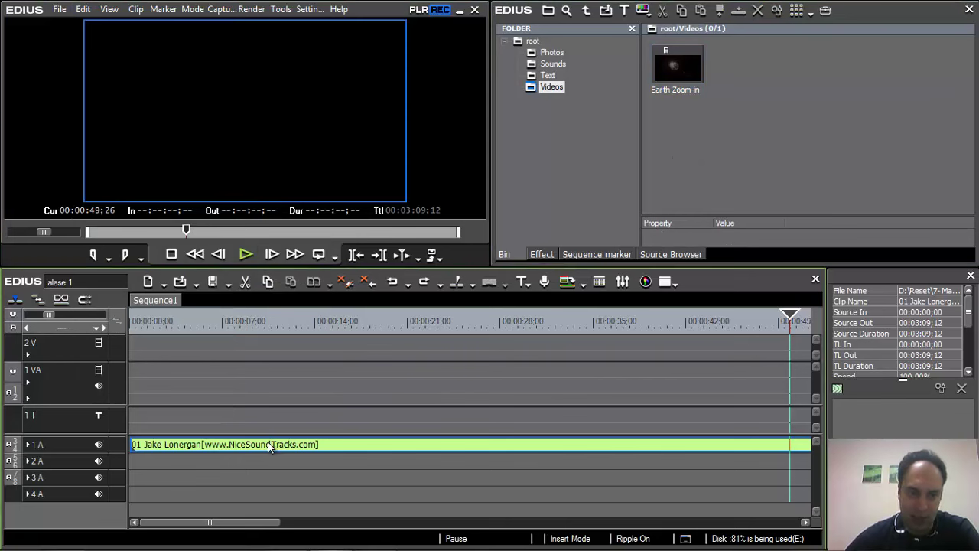
pyautogui.press('Delete')
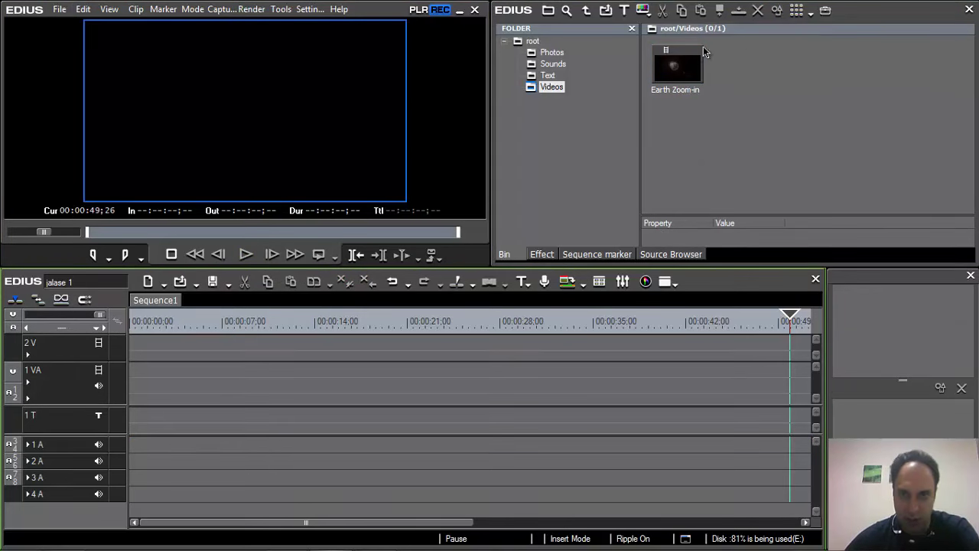
pyautogui.moveTo(691, 65); pyautogui.dragTo(127, 381)
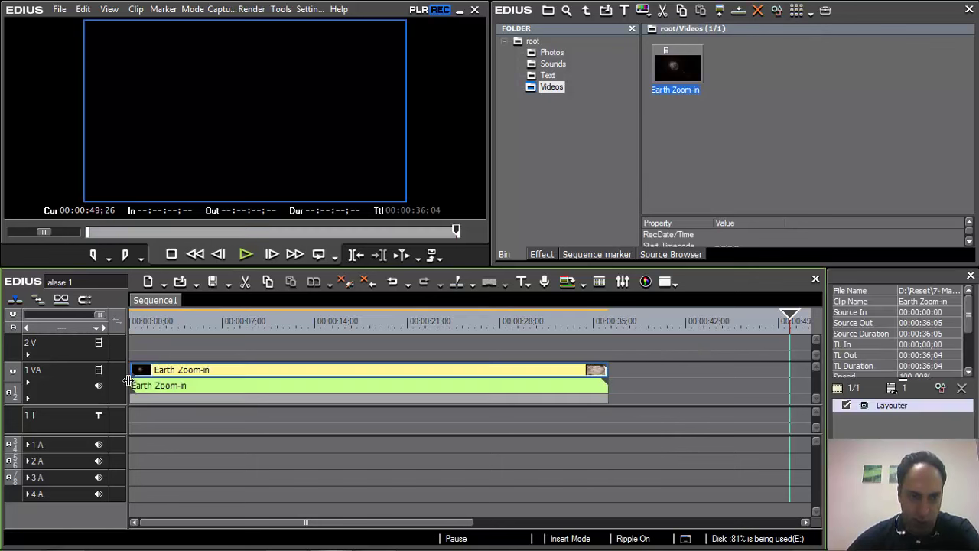
pyautogui.moveTo(213, 319); pyautogui.dragTo(475, 321)
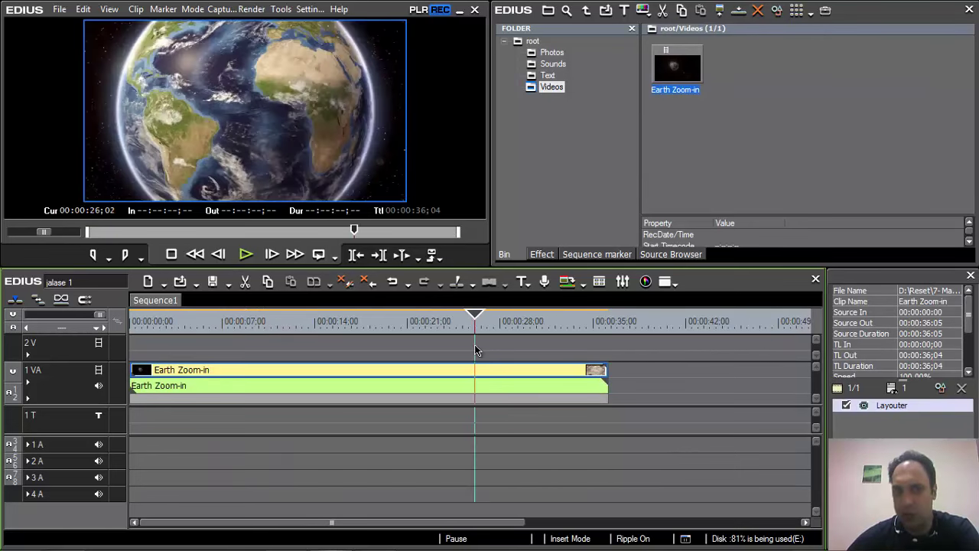
# Unlink the video and audio parts of the Earth Zoom-in clip on track 1 VA.
pyautogui.click(228, 389)
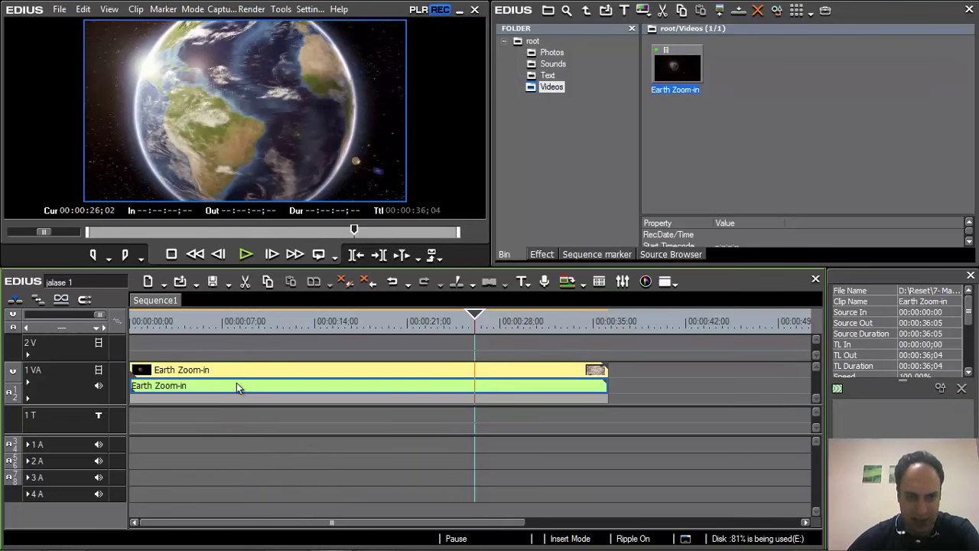
pyautogui.click(233, 369)
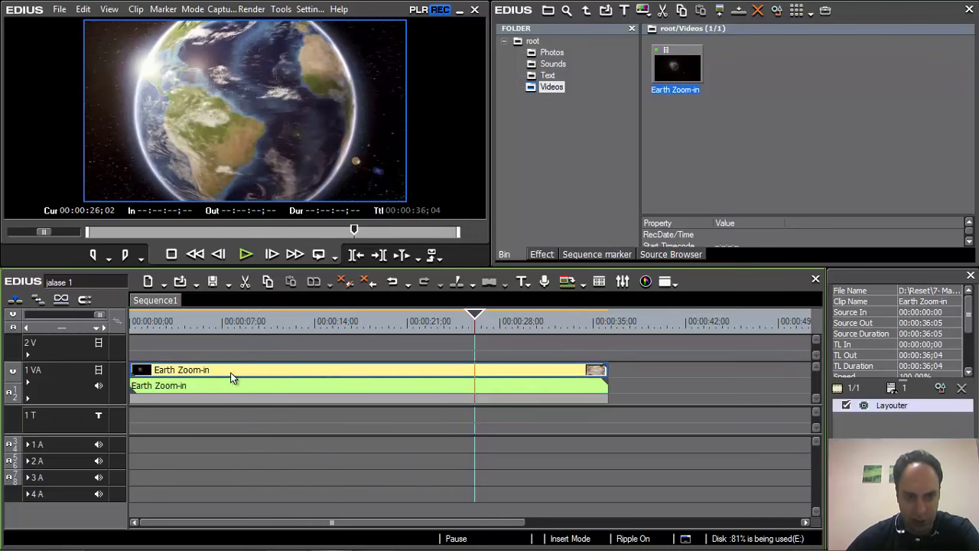
pyautogui.rightClick(231, 380)
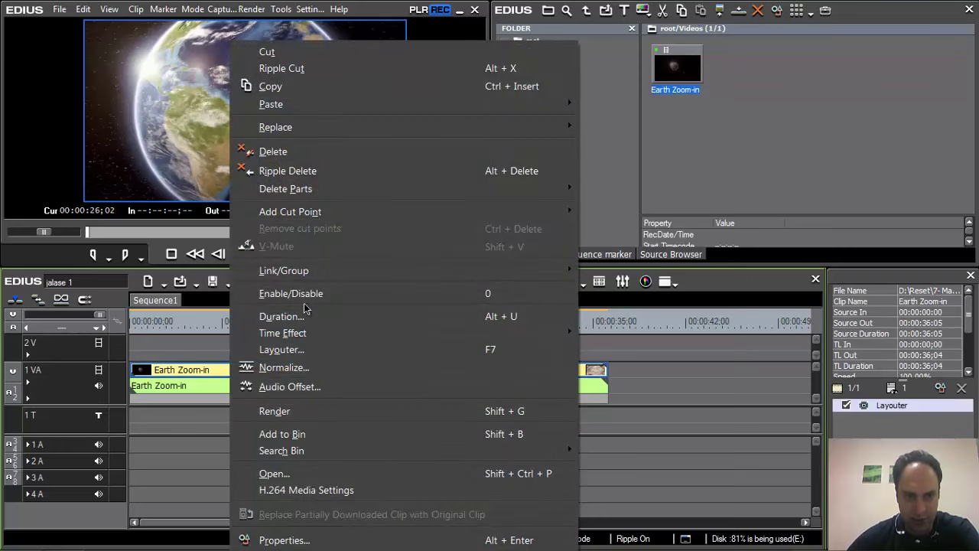
pyautogui.moveTo(339, 274)
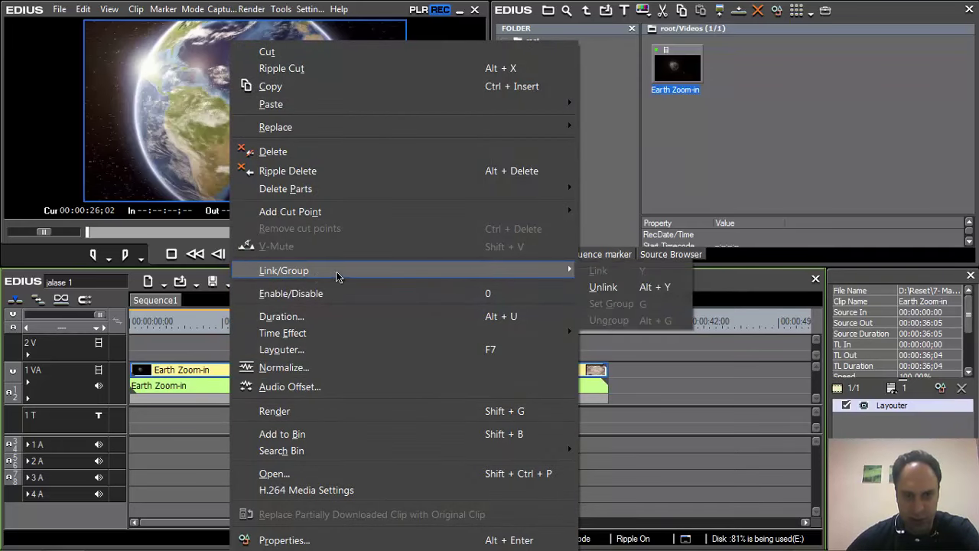
pyautogui.click(605, 287)
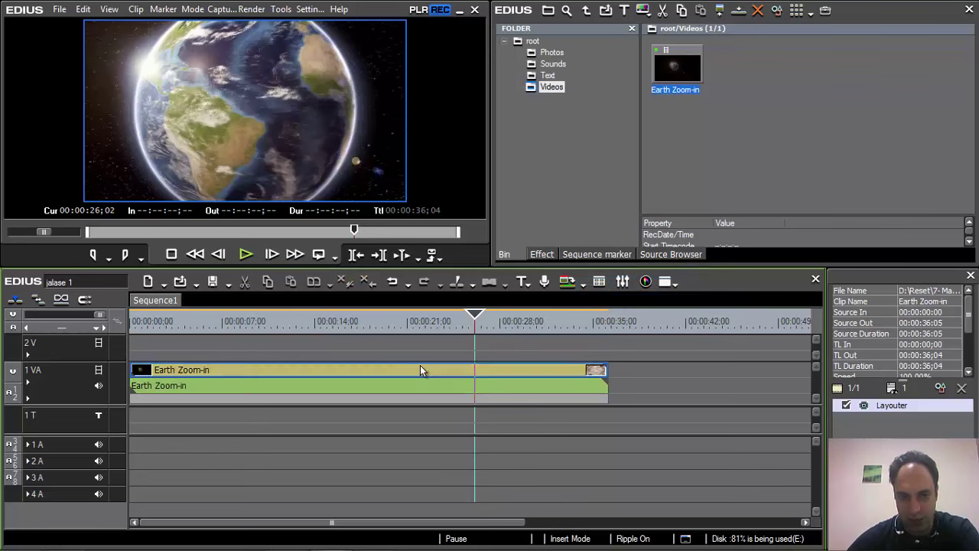
# Move the unlinked Earth Zoom-in video part along track 1 VA to start at about 00:00:39;01.
pyautogui.moveTo(420, 367); pyautogui.dragTo(592, 375)
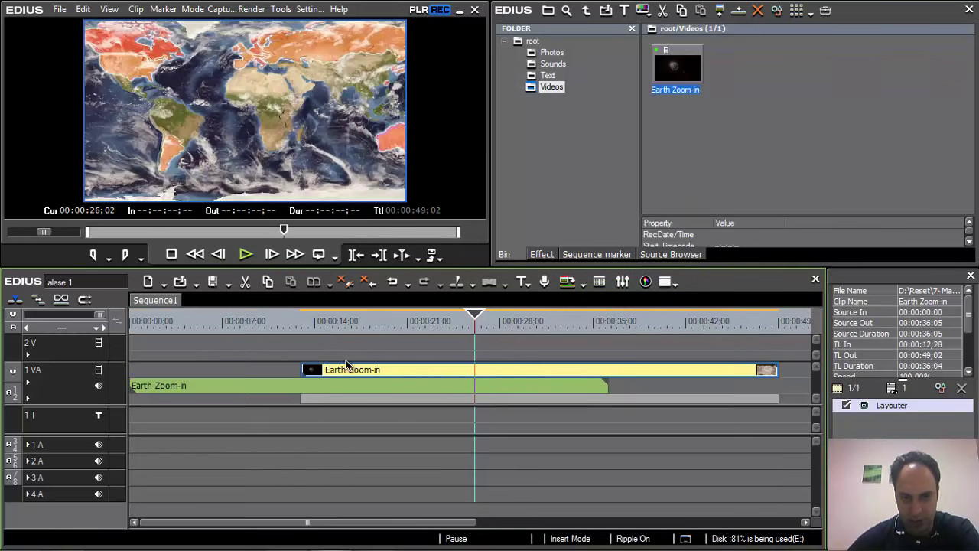
pyautogui.moveTo(336, 373); pyautogui.dragTo(680, 373)
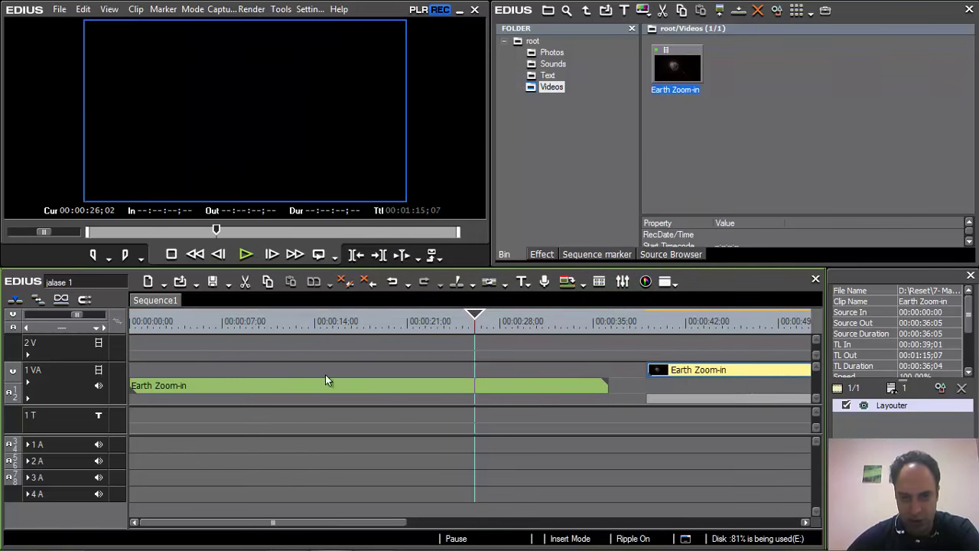
# Delete the unlinked Earth Zoom-in audio part and remove the gap before the video part on track 1 VA.
pyautogui.click(236, 387)
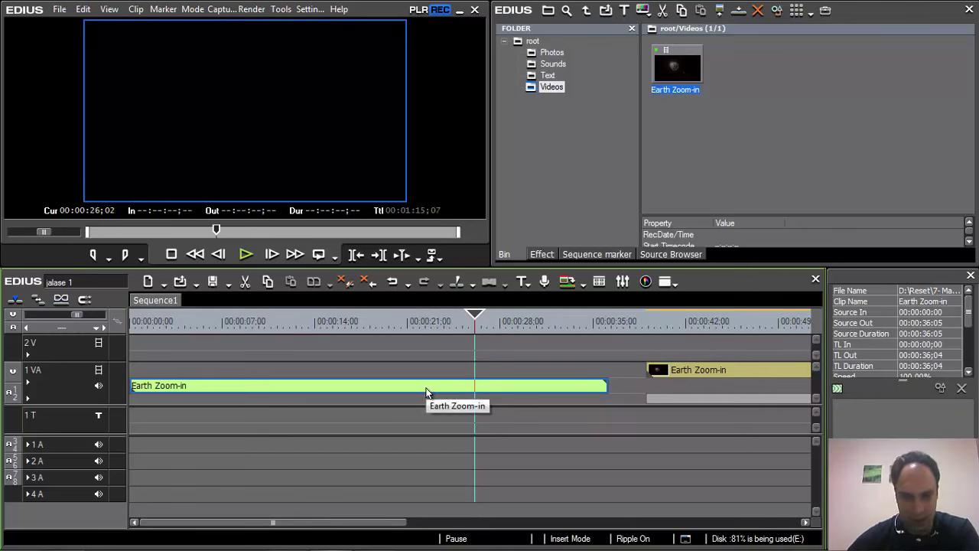
pyautogui.moveTo(426, 393); pyautogui.dragTo(428, 391)
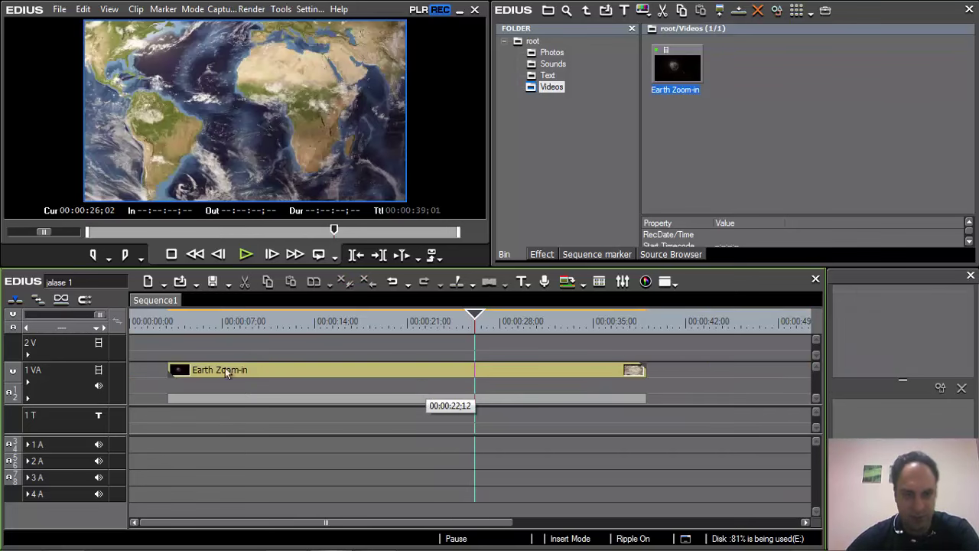
pyautogui.click(153, 369)
pyautogui.press('Delete')
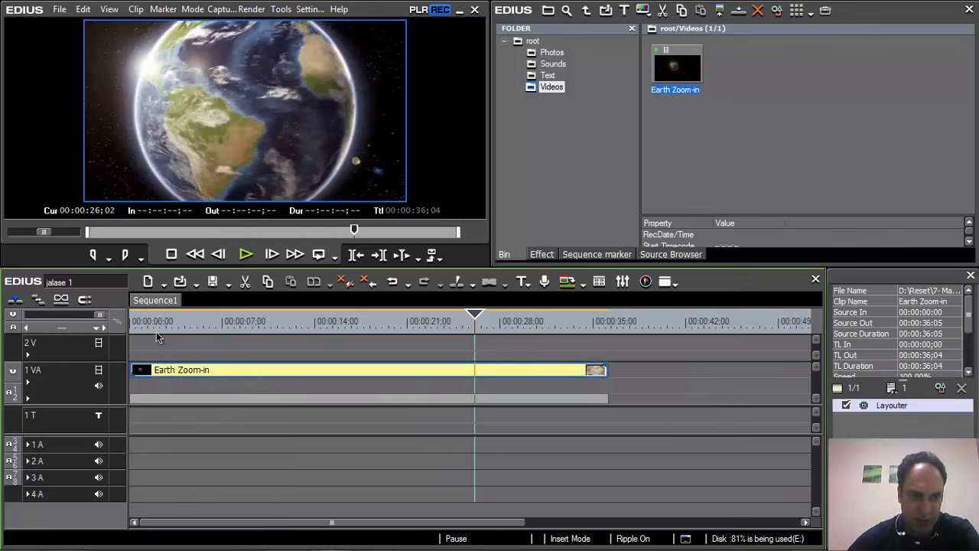
pyautogui.click(156, 329)
pyautogui.click(294, 356)
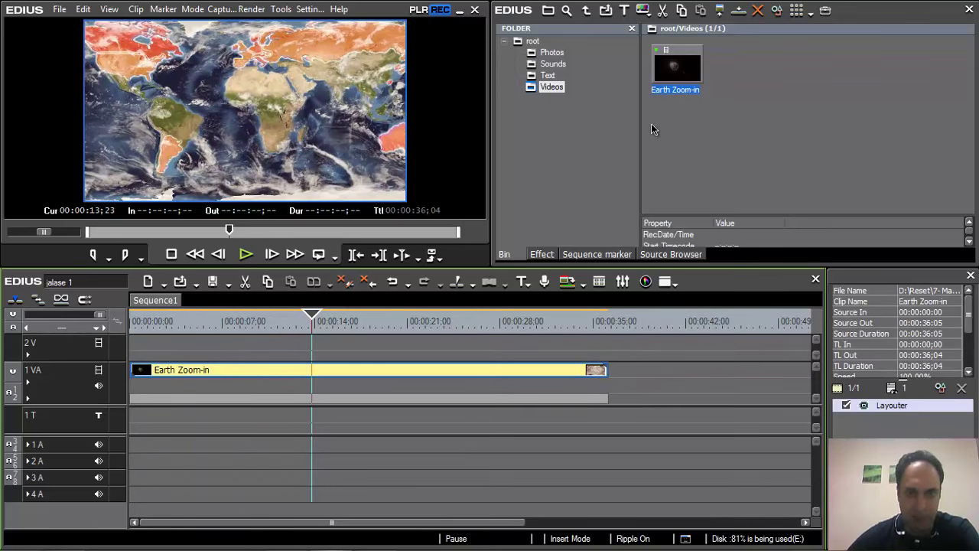
# Place the music clip from the Sounds folder at the start of track 1 A and move the Earth Zoom-in video to track 2 V.
pyautogui.click(555, 65)
pyautogui.click(679, 76)
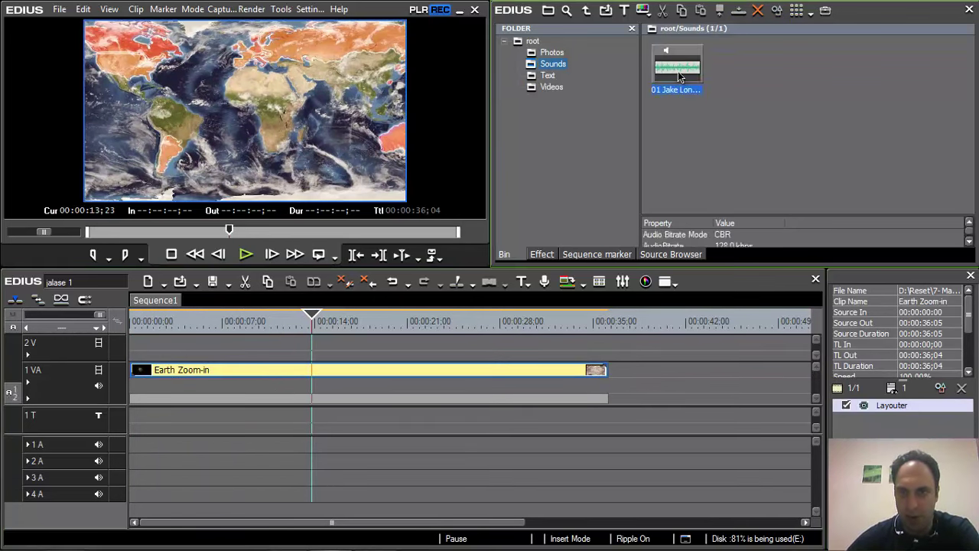
pyautogui.moveTo(679, 77); pyautogui.dragTo(132, 445)
pyautogui.moveTo(180, 372); pyautogui.dragTo(178, 352)
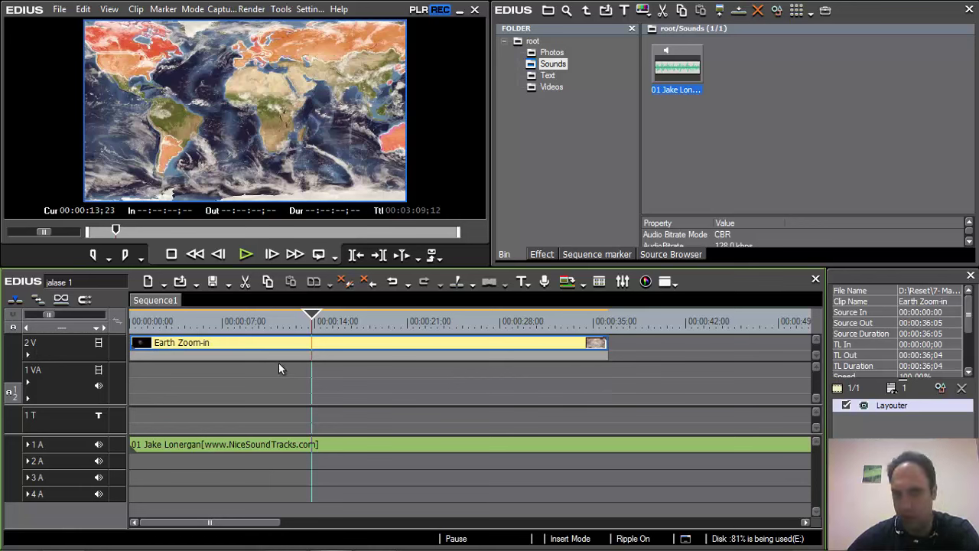
# Play the sequence from its start, stop playback, and scrub the timeline to about 00:00:28;09.
pyautogui.press('Home')
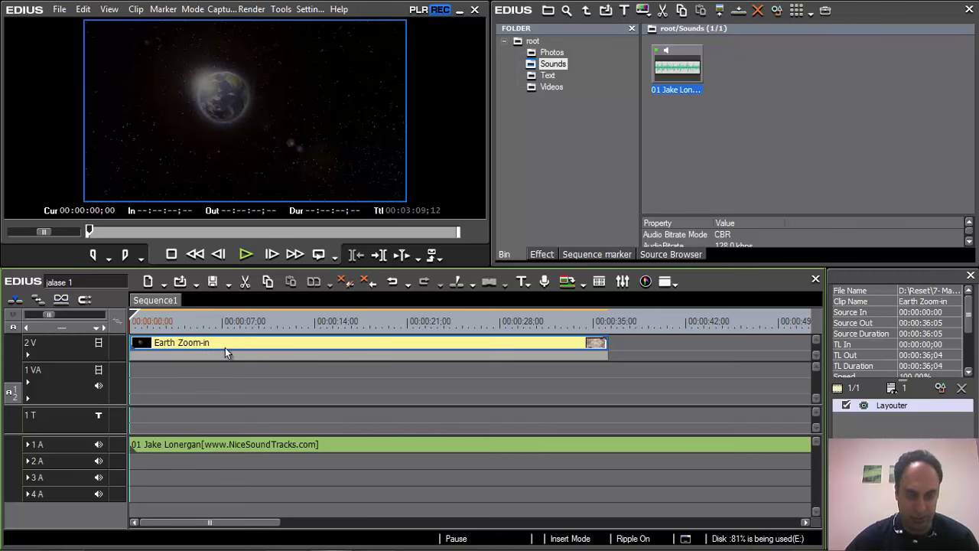
pyautogui.press('space')
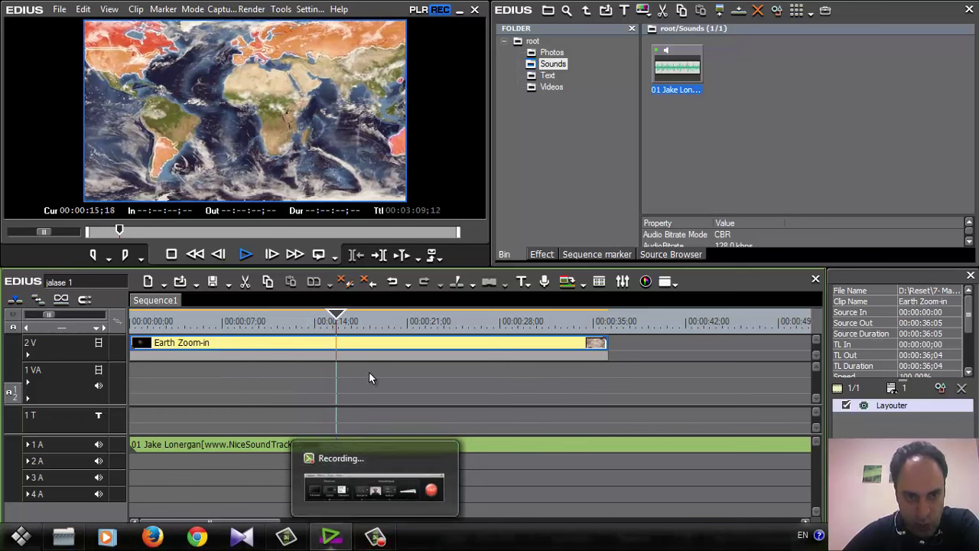
pyautogui.click(248, 256)
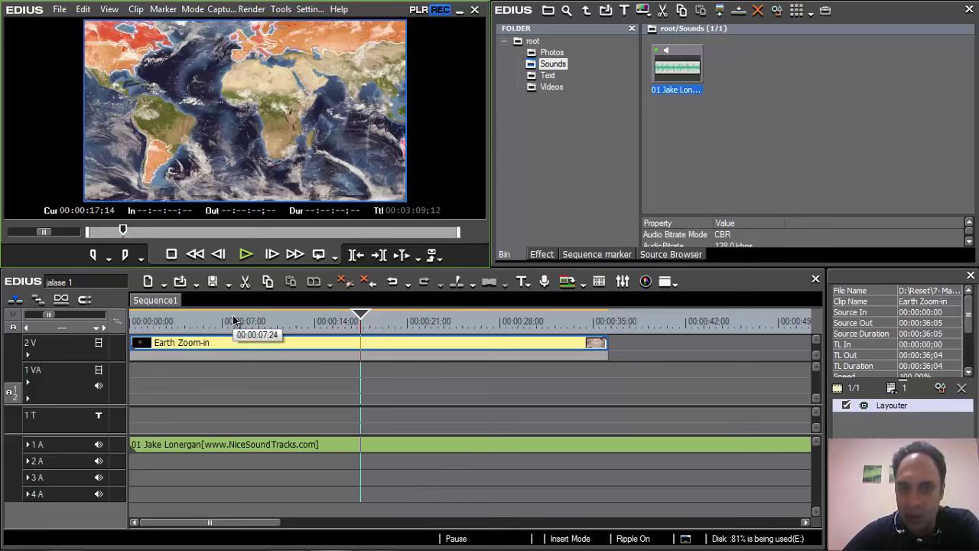
pyautogui.moveTo(235, 321); pyautogui.dragTo(504, 388)
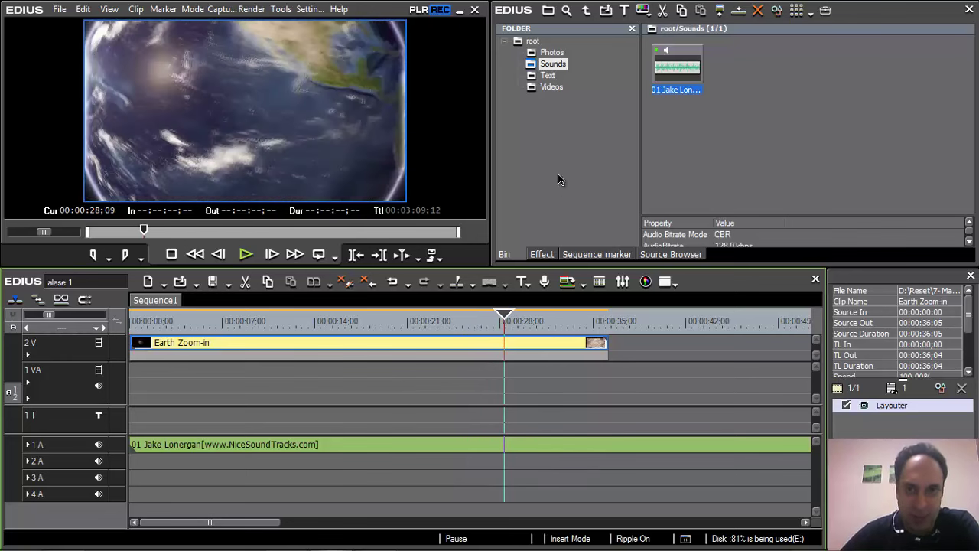
# Open the Photos folder in the bin.
pyautogui.click(551, 52)
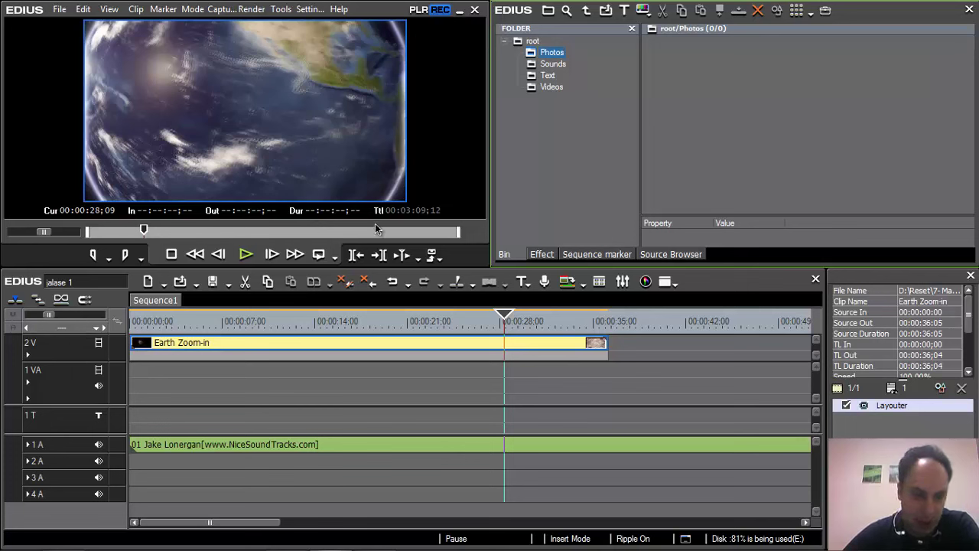
pyautogui.moveTo(264, 545)
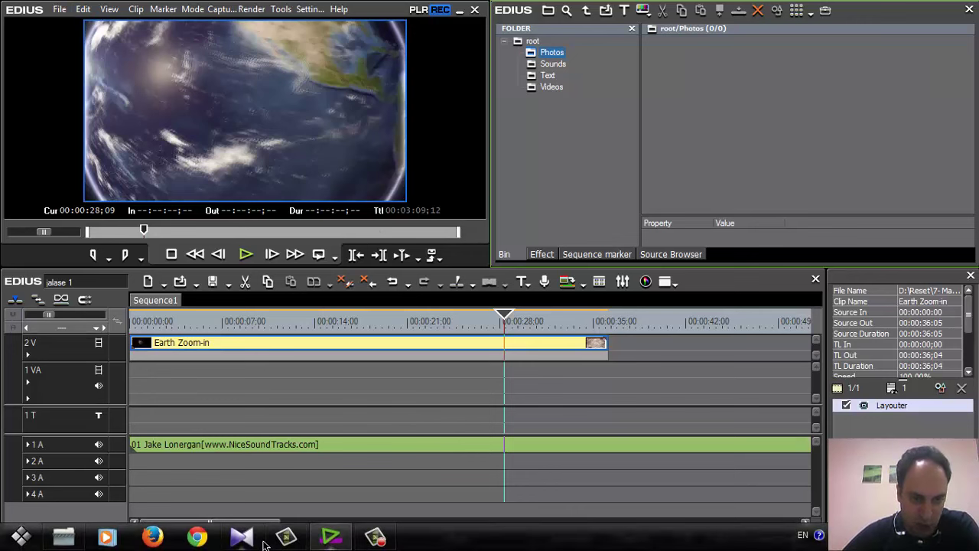
pyautogui.click(375, 538)
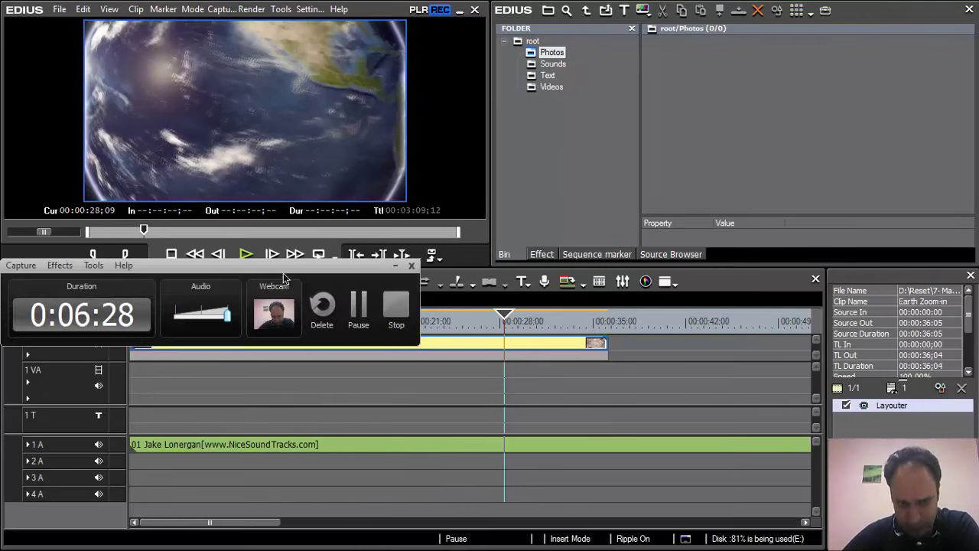
pyautogui.moveTo(282, 265); pyautogui.dragTo(568, 156)
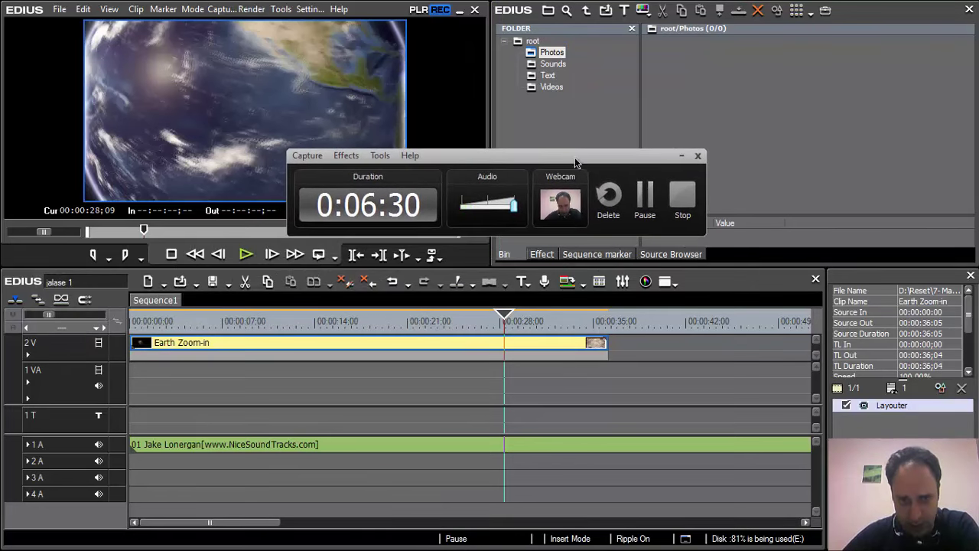
pyautogui.click(673, 209)
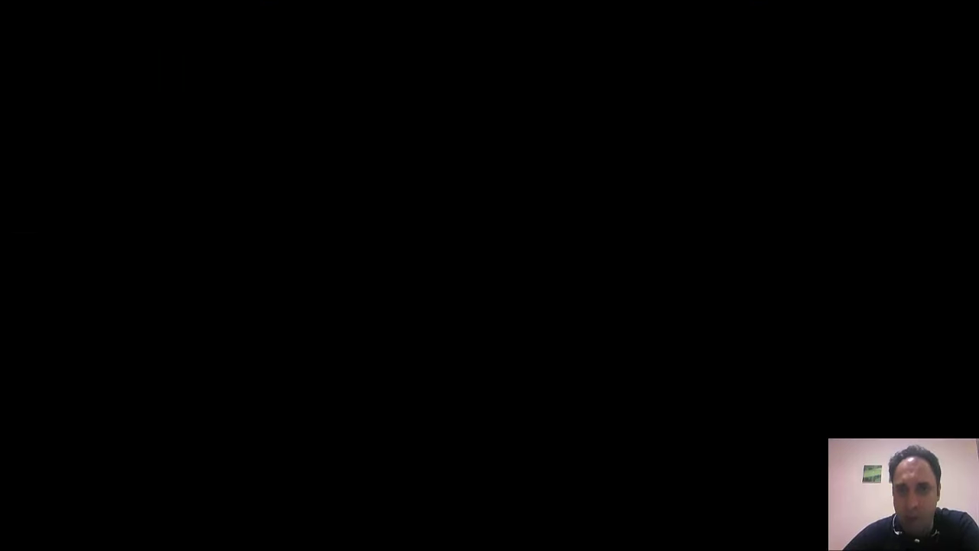